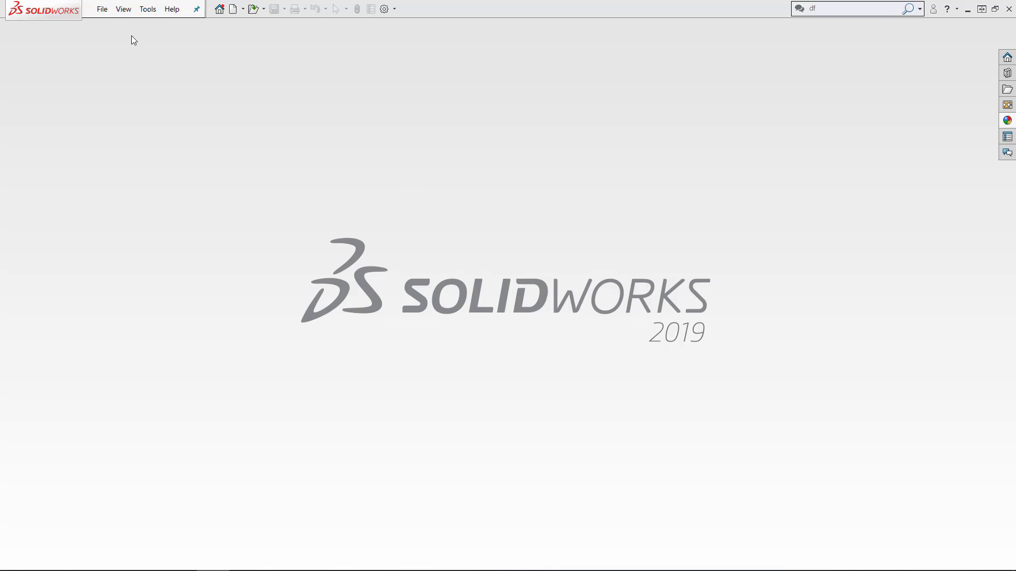
- Open millasm_2 from the recent files and orbit it to a near-front view
{"action": "left_click", "coordinate": [102, 13]}
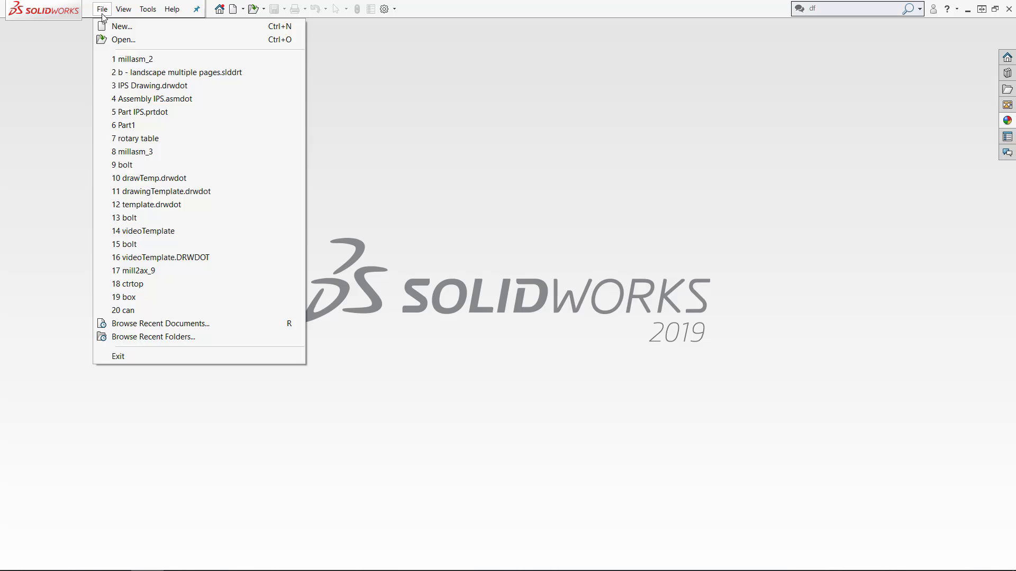
{"action": "left_click", "coordinate": [133, 60]}
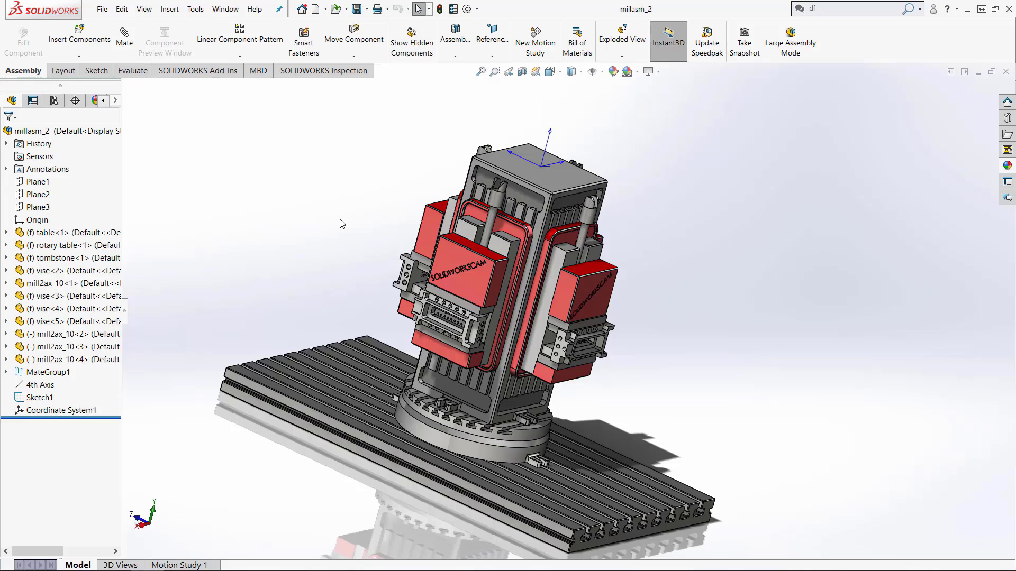
{"action": "scroll", "coordinate": [340, 225], "scroll_direction": "up", "scroll_amount": 3}
{"action": "middle_click_drag", "start_coordinate": [340, 219], "coordinate": [313, 204]}
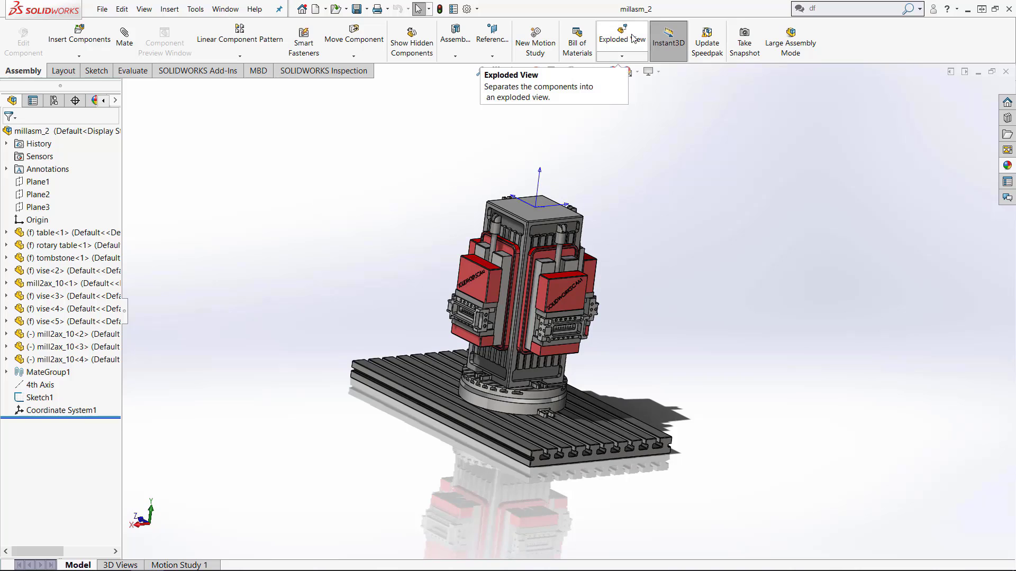
- Launch Insert > Exploded View for millasm_2 to begin Explode Step1
{"action": "left_click", "coordinate": [165, 9]}
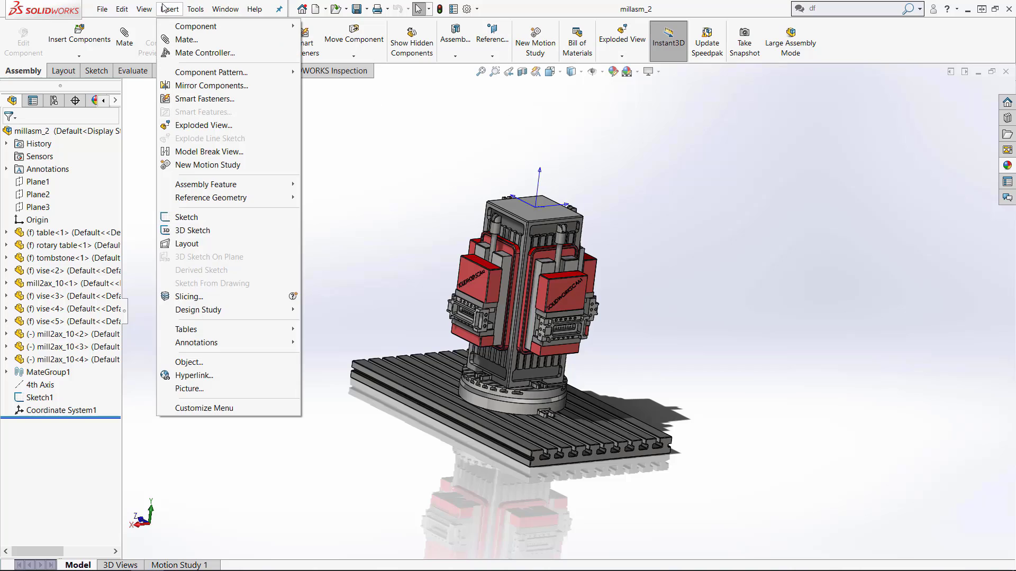
{"action": "left_click", "coordinate": [203, 125]}
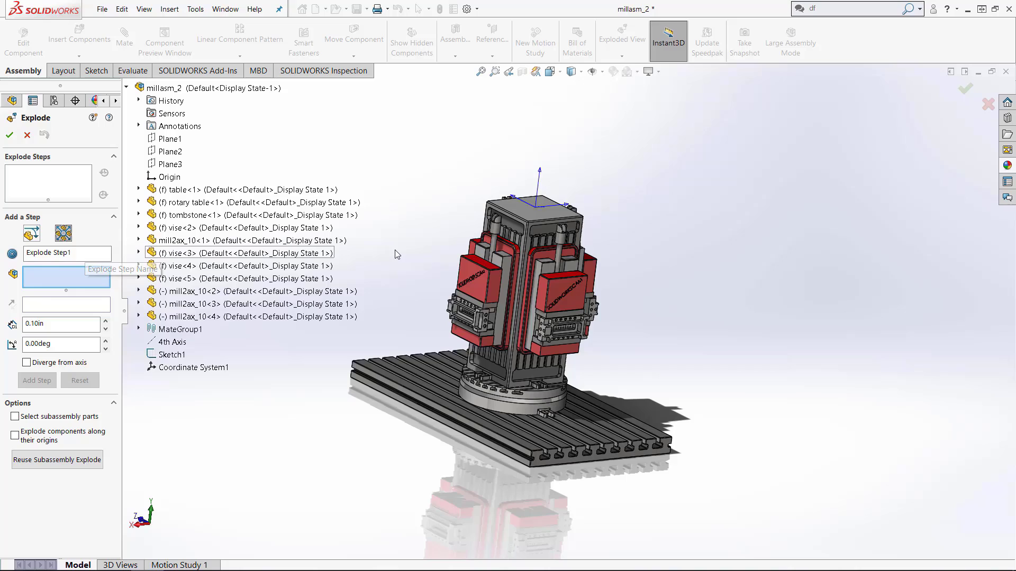
- Select vise<2> to vise<5> and mill2ax_10<1> to mill2ax_10<4> for the first explode step
{"action": "middle_click_drag", "start_coordinate": [338, 254], "coordinate": [397, 294]}
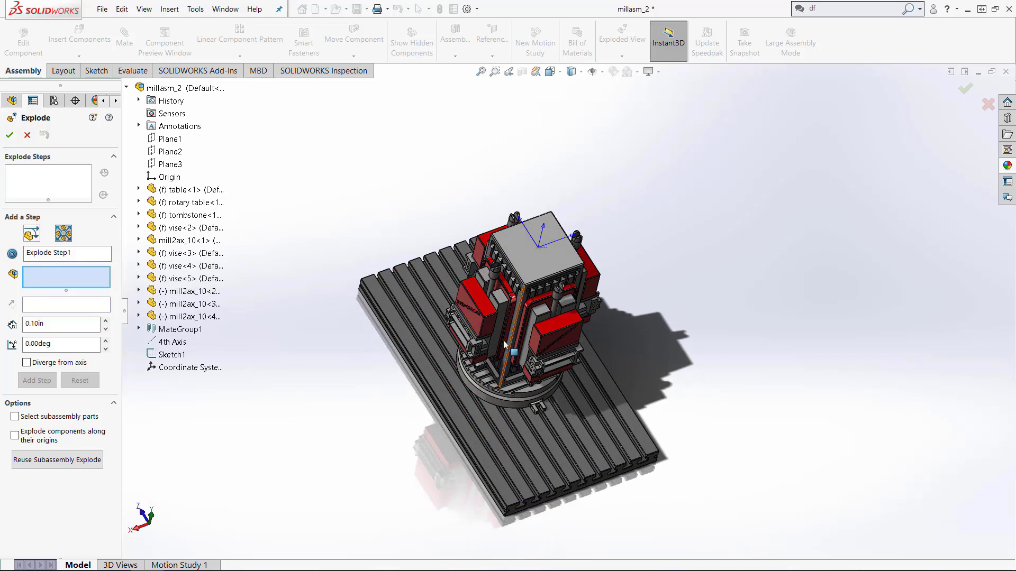
{"action": "middle_click_drag", "start_coordinate": [463, 317], "coordinate": [496, 312]}
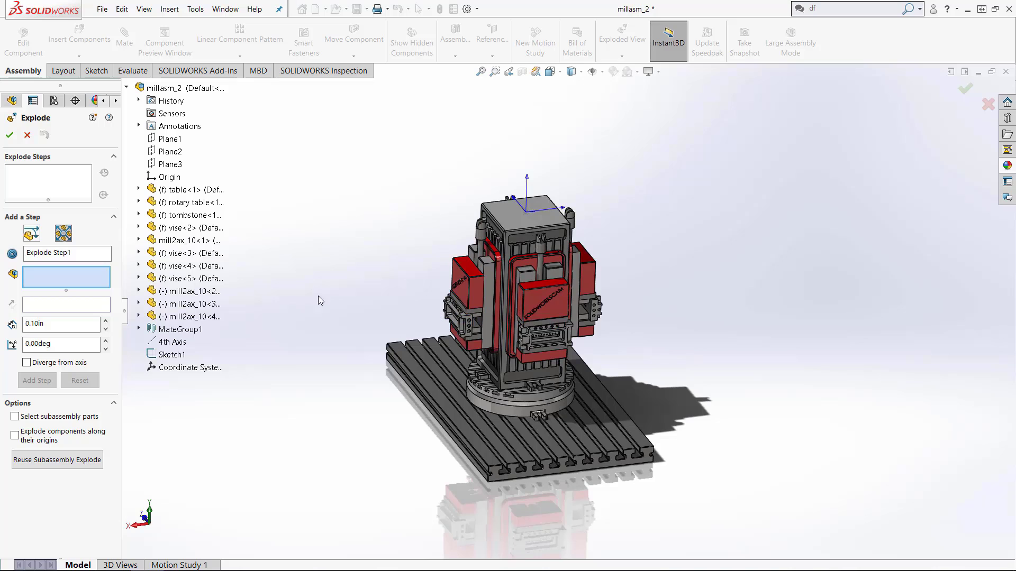
{"action": "left_click", "coordinate": [201, 227]}
{"action": "left_click", "coordinate": [199, 241]}
{"action": "left_click", "coordinate": [204, 253]}
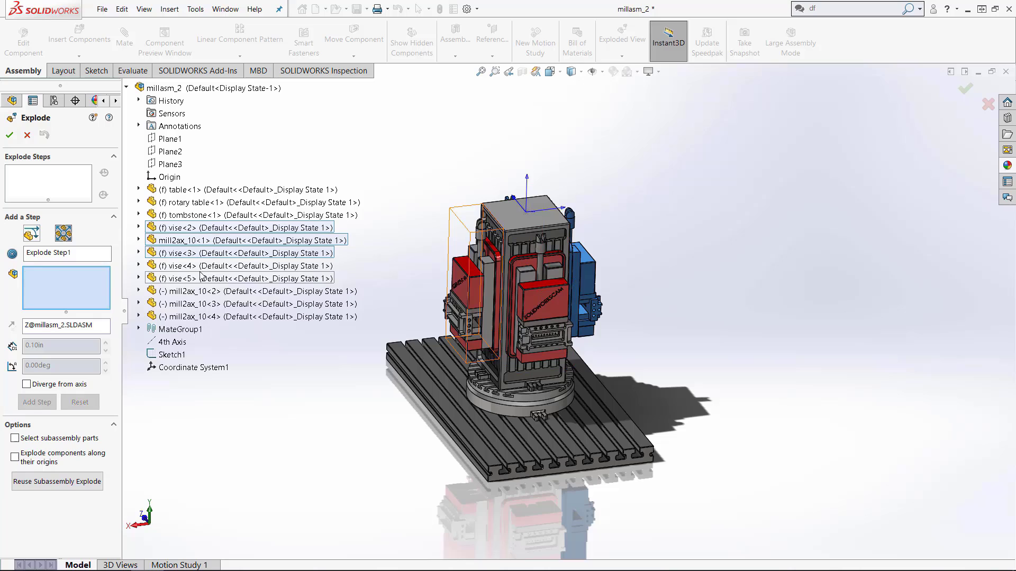
{"action": "left_click", "coordinate": [206, 278]}
{"action": "left_click", "coordinate": [209, 291]}
{"action": "left_click", "coordinate": [204, 265]}
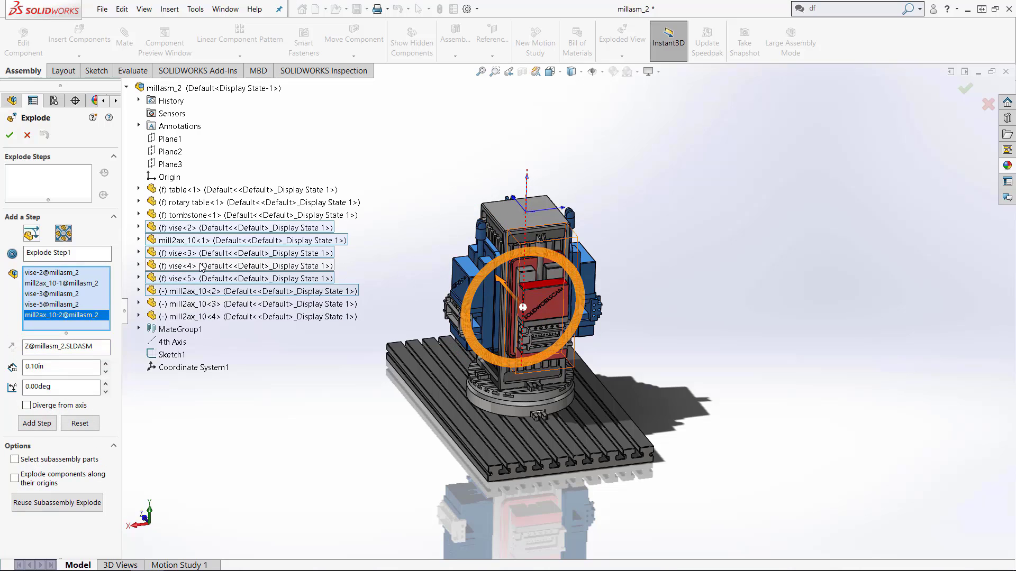
{"action": "left_click", "coordinate": [200, 306]}
{"action": "left_click", "coordinate": [201, 317]}
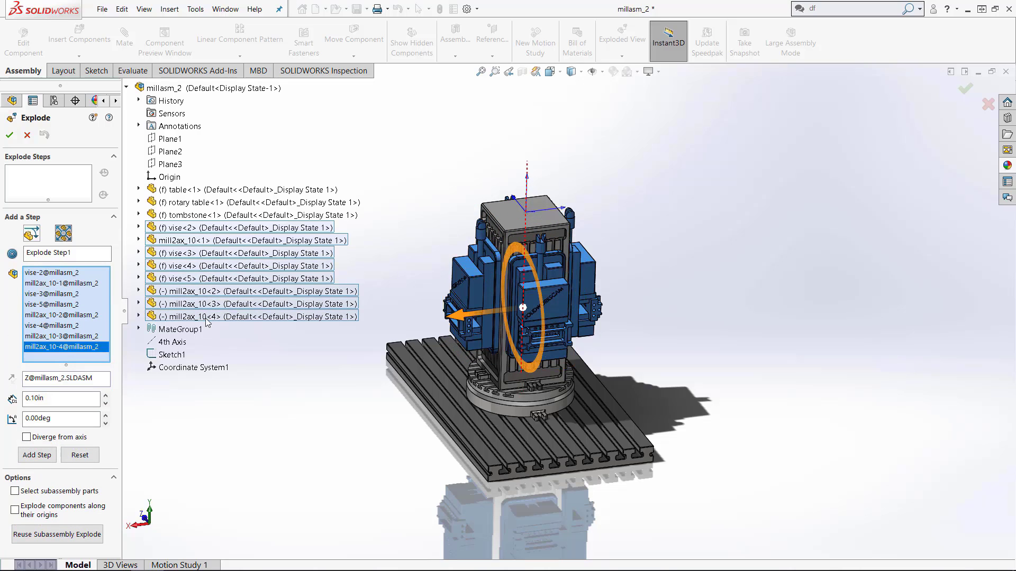
- Try rotating the selected parts about an axis, then reset the rotation angle to 0
{"action": "middle_click_drag", "start_coordinate": [694, 275], "coordinate": [655, 282]}
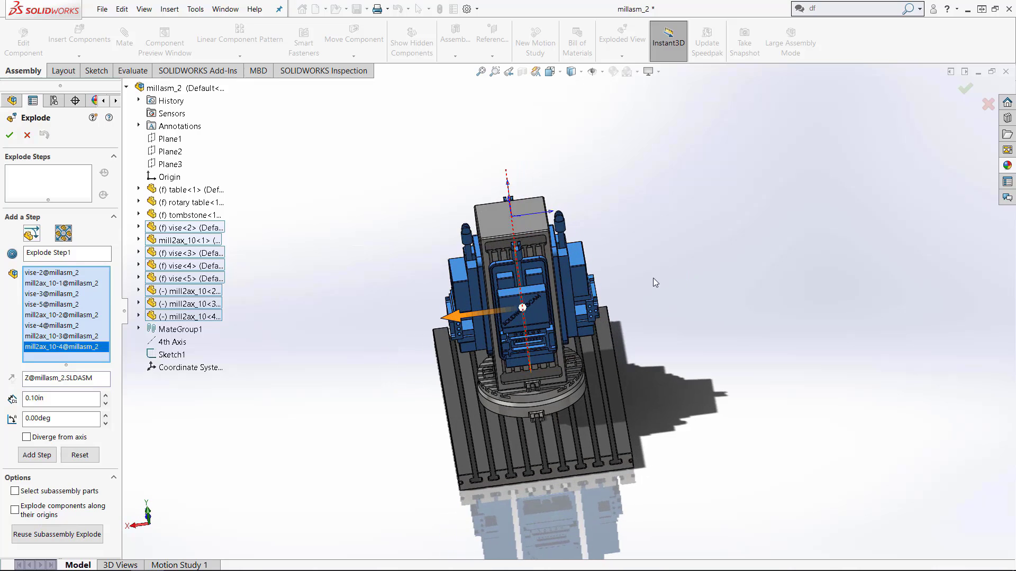
{"action": "left_click", "coordinate": [63, 235]}
{"action": "middle_click_drag", "start_coordinate": [683, 318], "coordinate": [624, 349]}
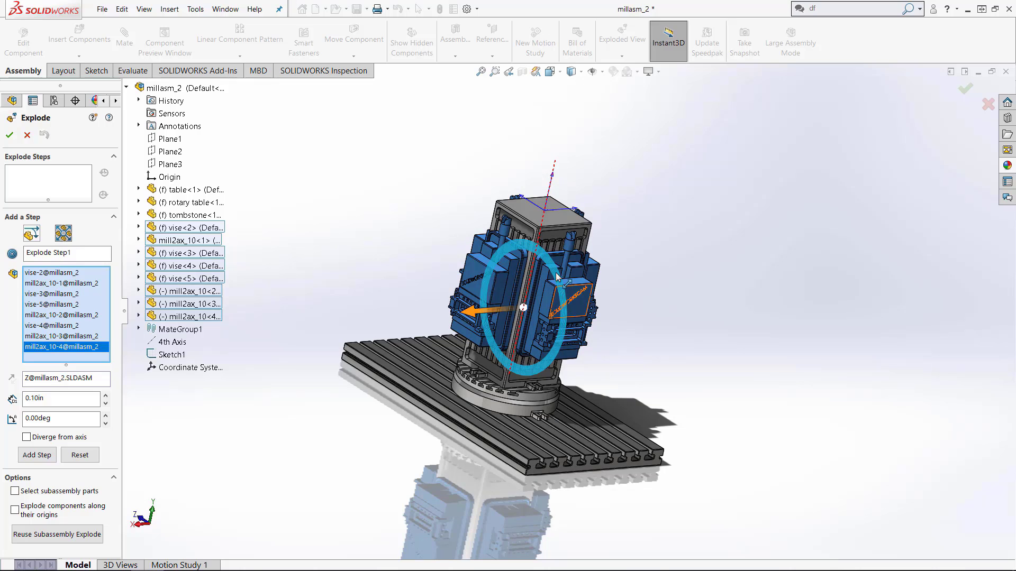
{"action": "left_click_drag", "start_coordinate": [555, 272], "coordinate": [548, 230]}
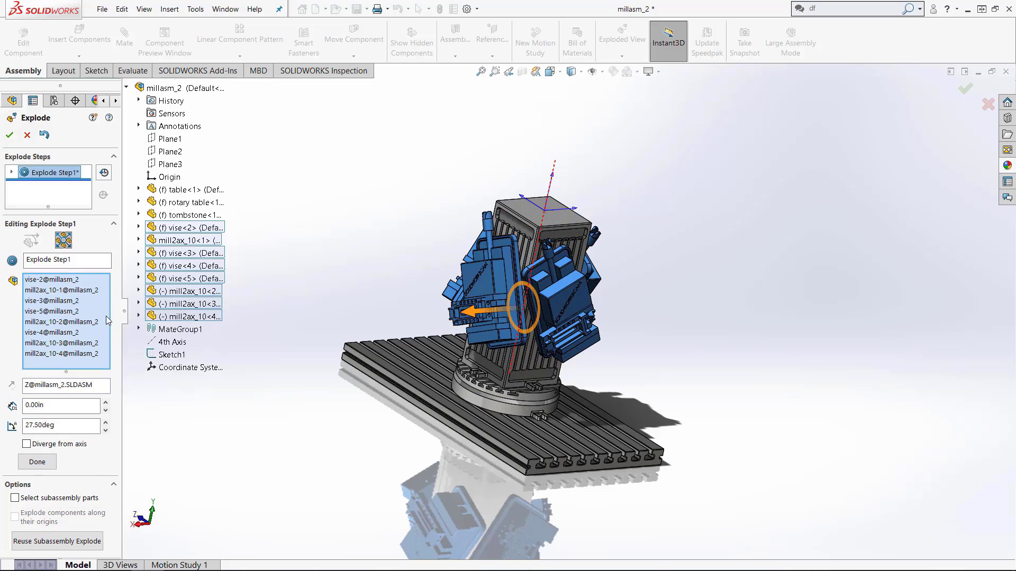
{"action": "left_click_drag", "start_coordinate": [59, 420], "coordinate": [18, 421]}
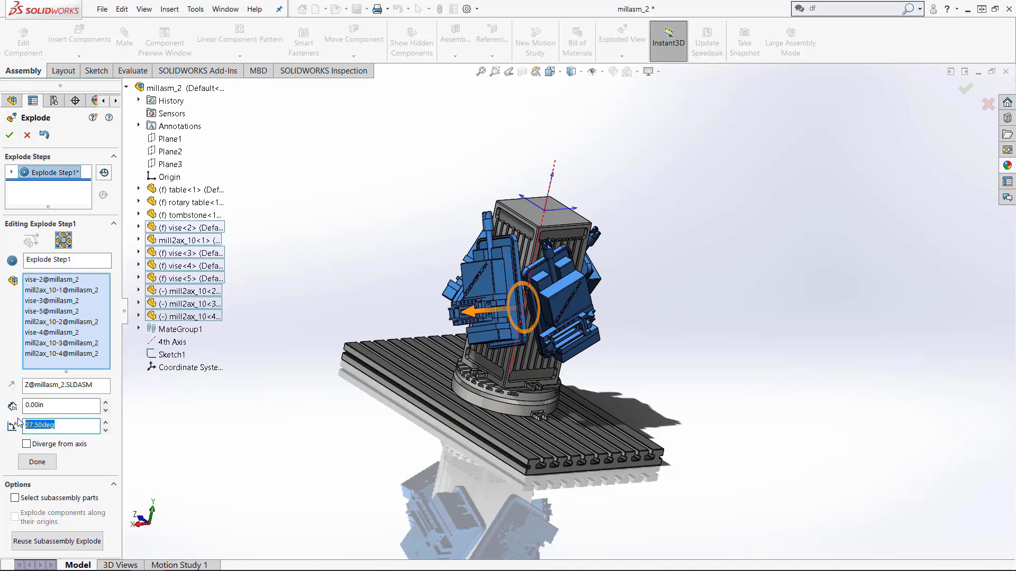
{"action": "key", "text": "Return"}
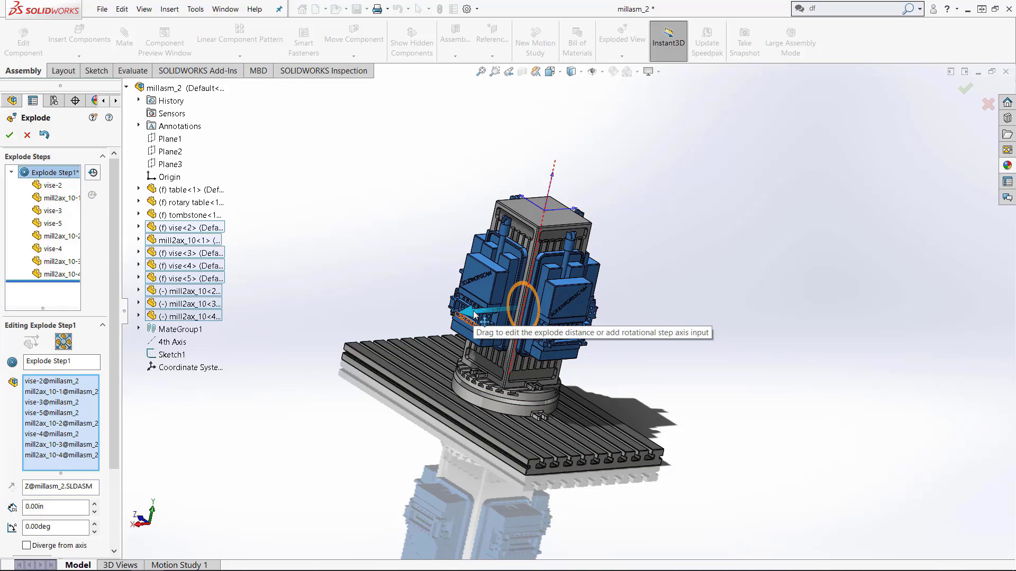
- Move the vises and mills 40 inches outward from the tombstone along Z
{"action": "left_click_drag", "start_coordinate": [474, 316], "coordinate": [321, 329]}
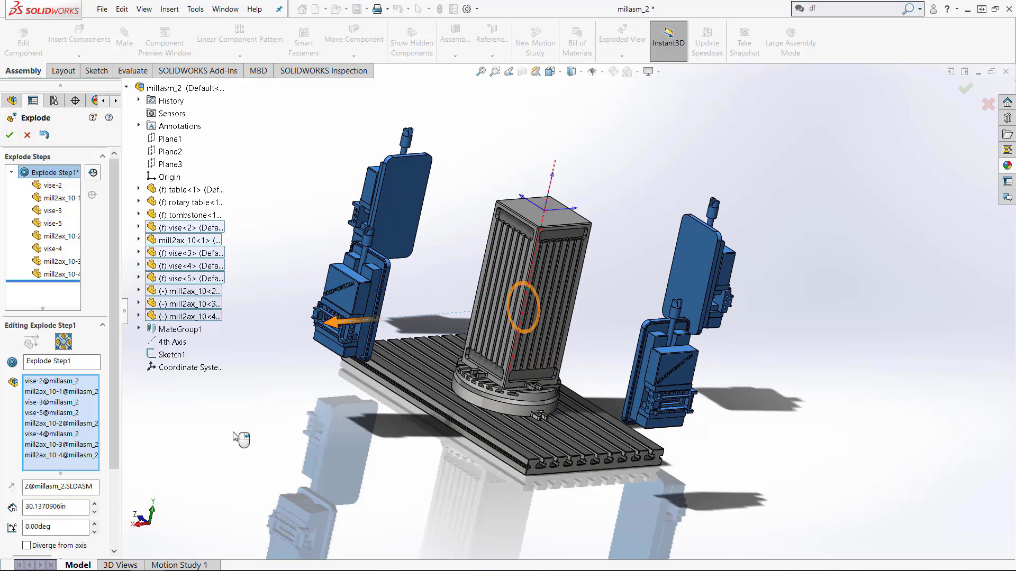
{"action": "left_click", "coordinate": [84, 506]}
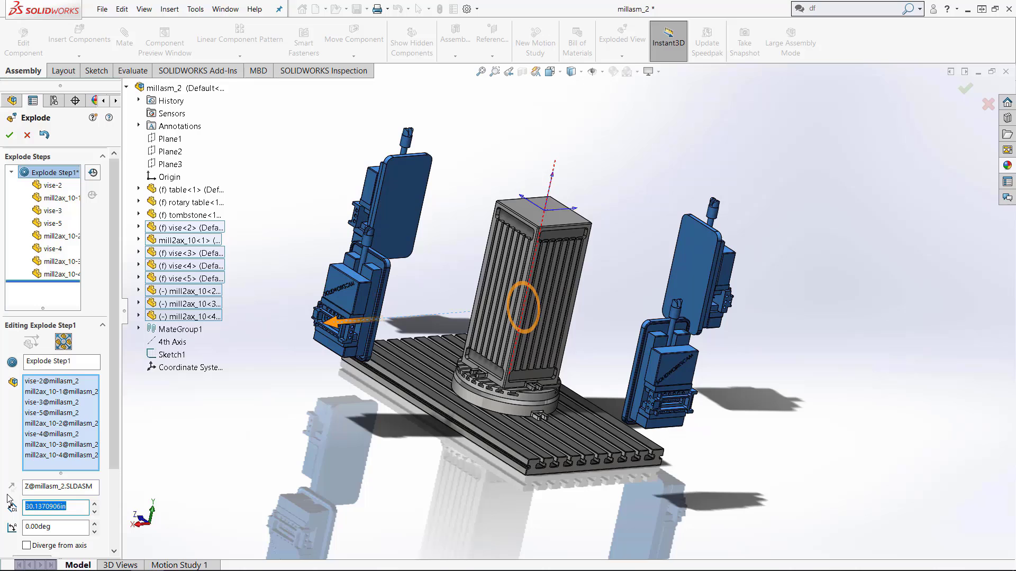
{"action": "type", "text": "40"}
{"action": "key", "text": "Return"}
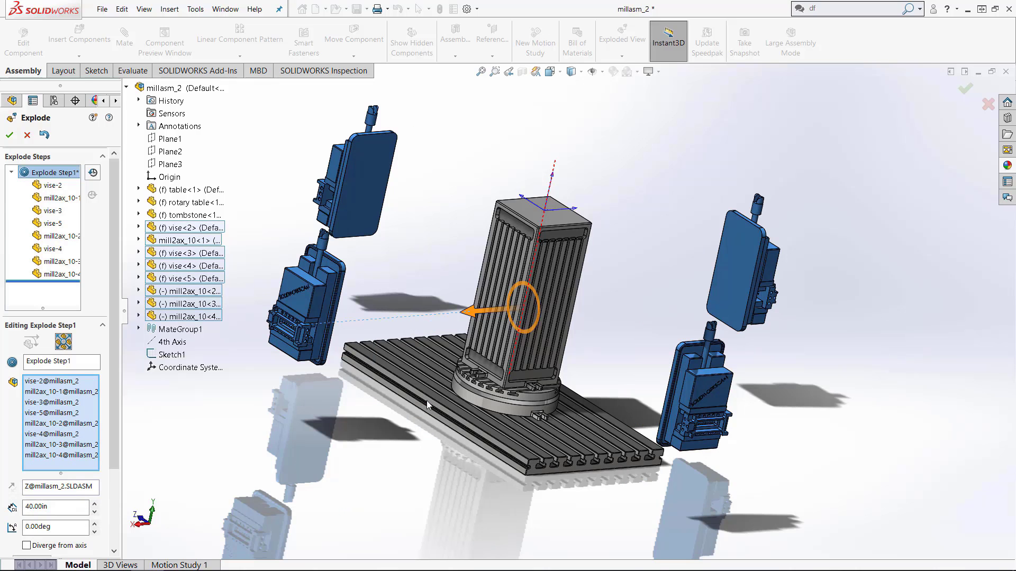
{"action": "middle_click_drag", "start_coordinate": [421, 412], "coordinate": [376, 428]}
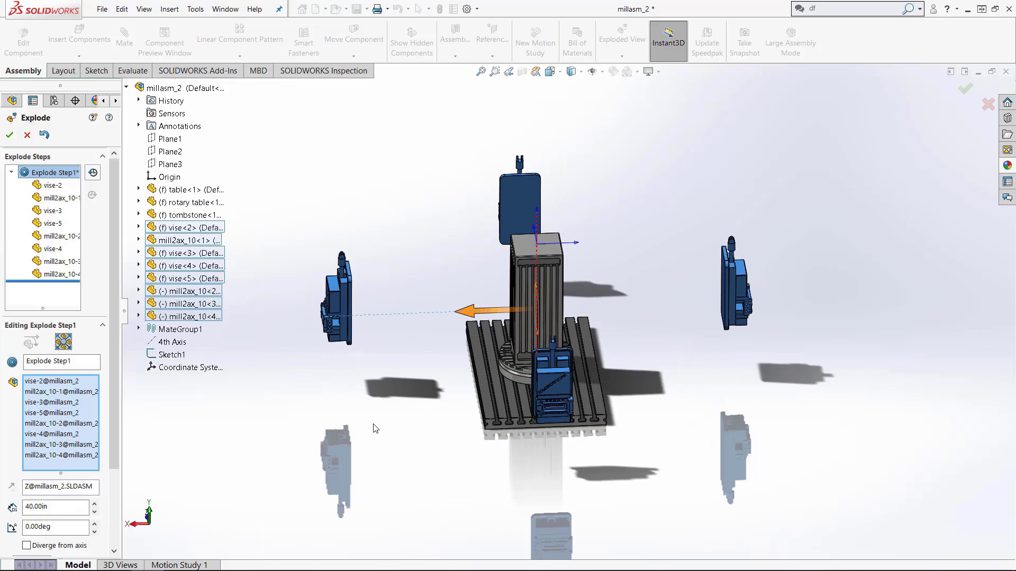
{"action": "left_click_drag", "start_coordinate": [110, 399], "coordinate": [109, 515]}
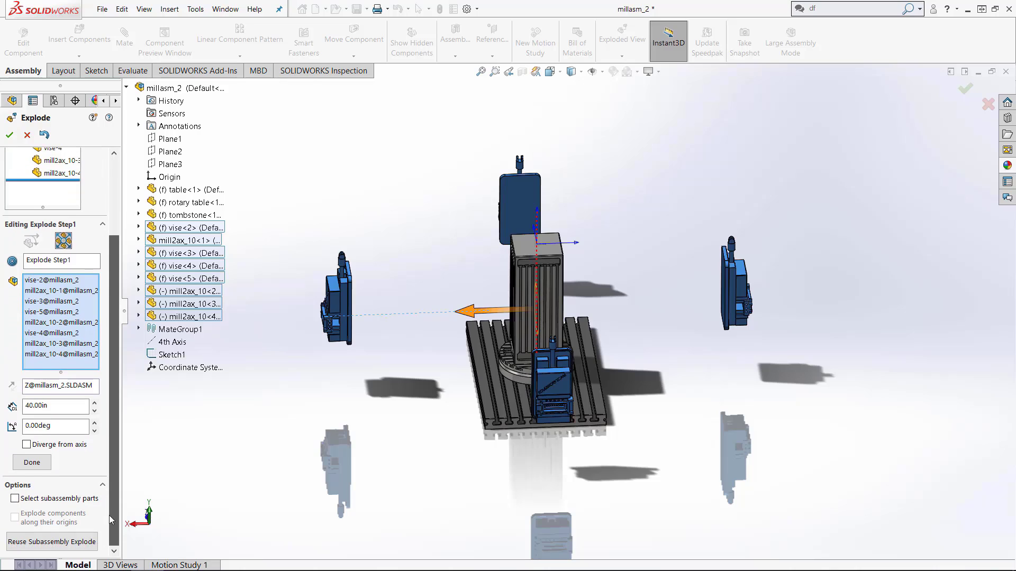
- Finish Explode Step1, reopen it for a check, and close it again
{"action": "left_click", "coordinate": [31, 463]}
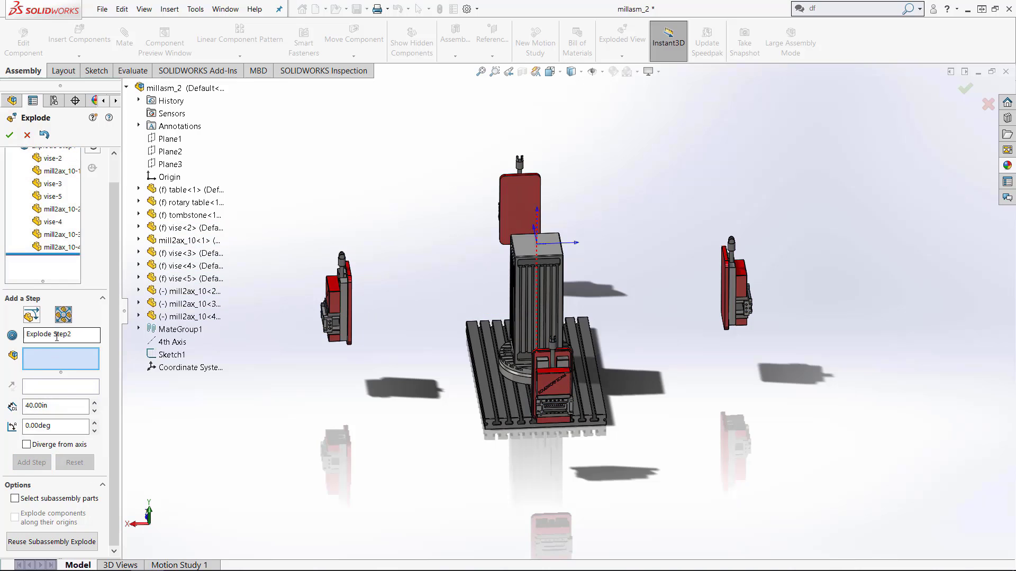
{"action": "scroll", "coordinate": [95, 222], "scroll_direction": "up", "scroll_amount": 2}
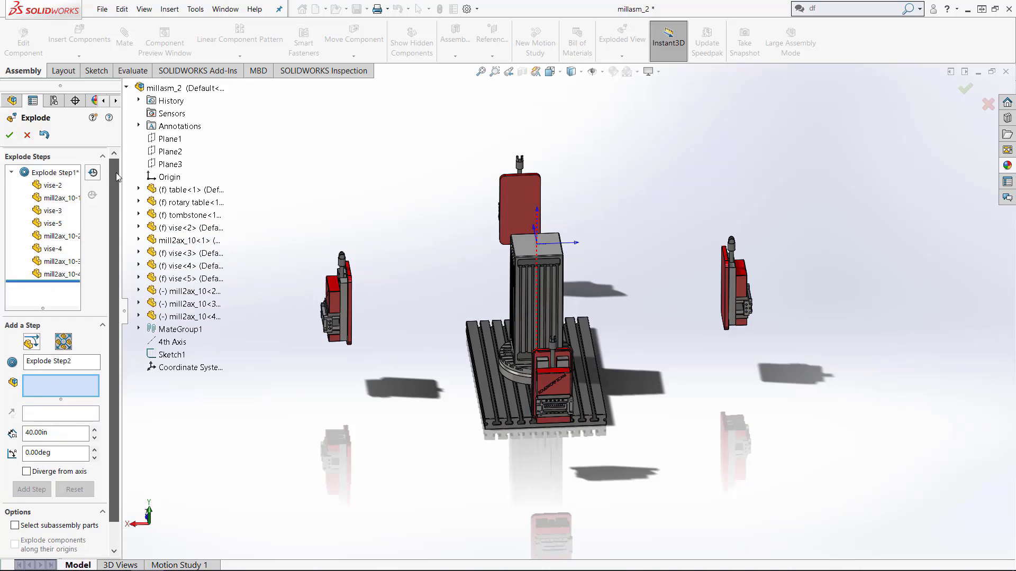
{"action": "left_click", "coordinate": [12, 175]}
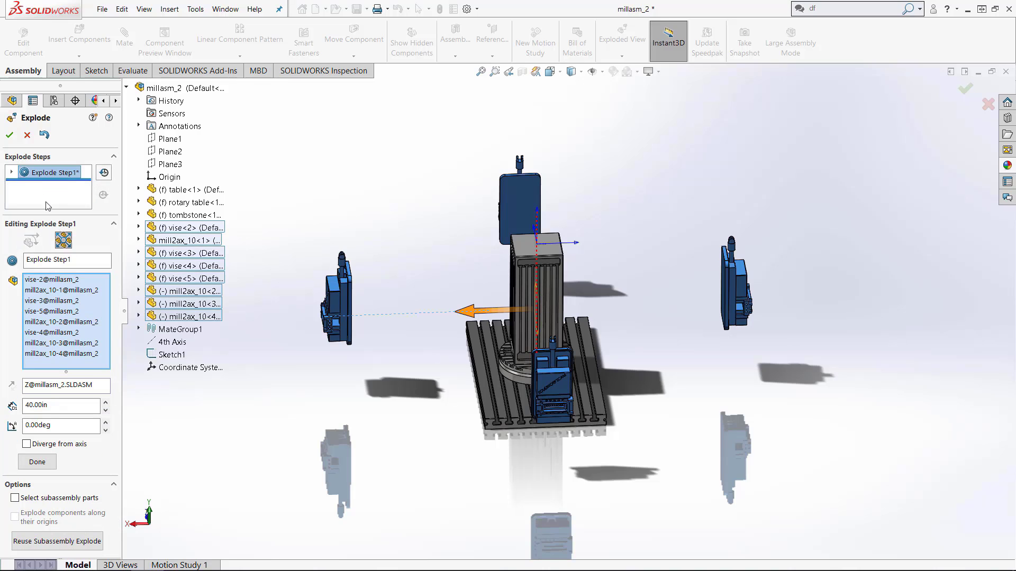
{"action": "left_click", "coordinate": [37, 462]}
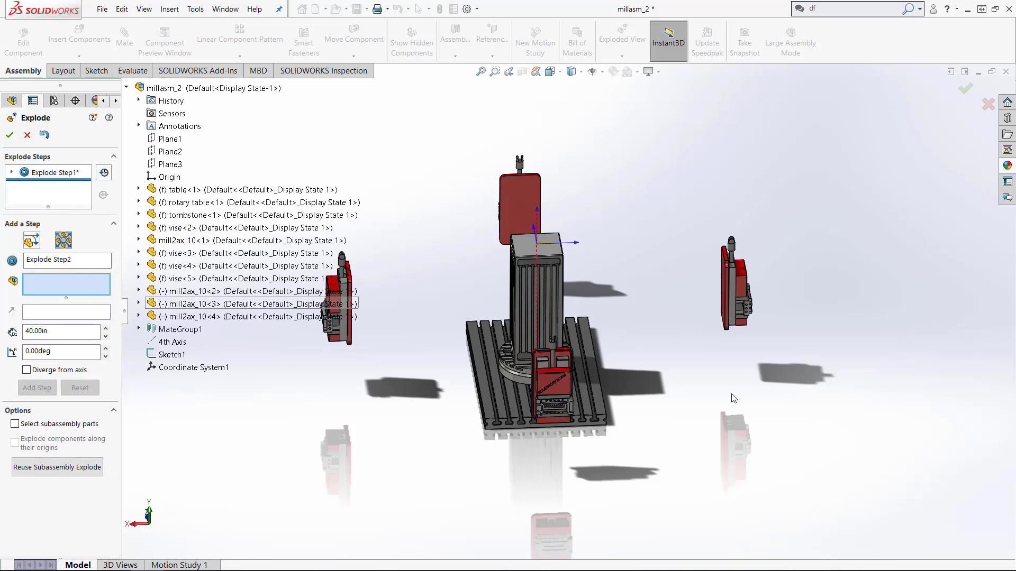
- Add an explode step lifting tombstone<1> upward along its Z axis
{"action": "left_click", "coordinate": [212, 217]}
{"action": "middle_click_drag", "start_coordinate": [651, 340], "coordinate": [608, 350]}
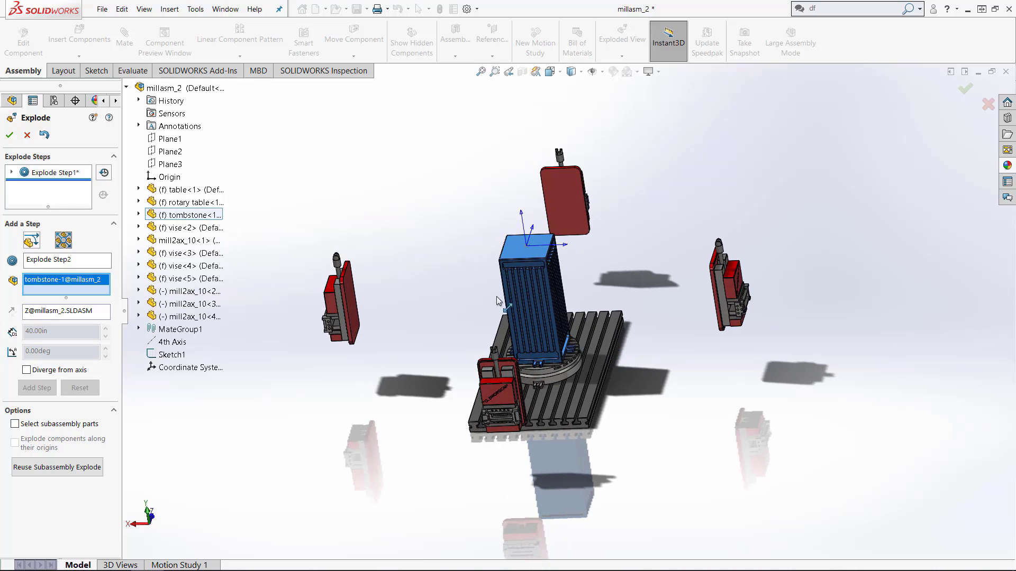
{"action": "left_click", "coordinate": [32, 241]}
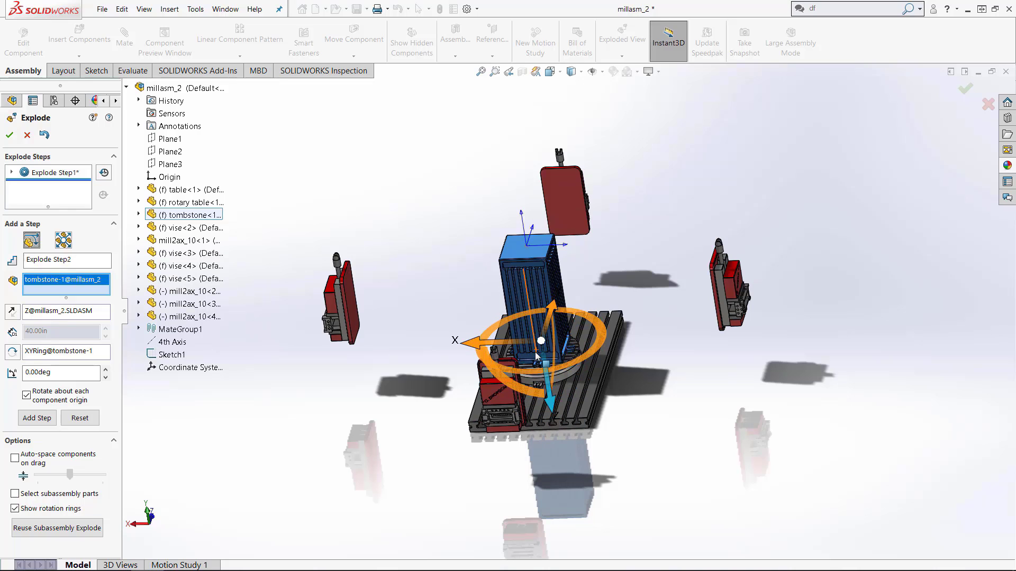
{"action": "left_click_drag", "start_coordinate": [550, 410], "coordinate": [507, 222]}
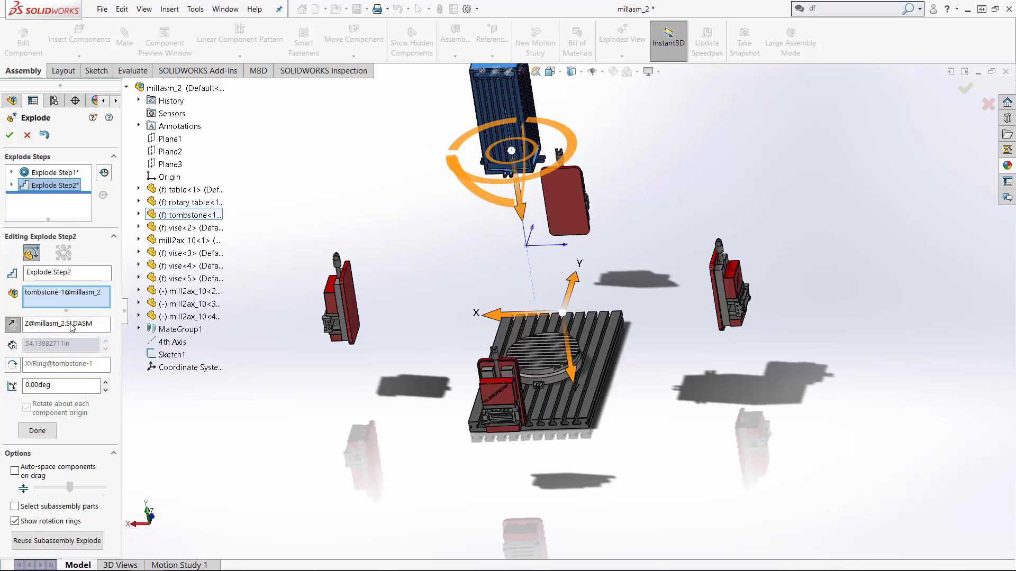
{"action": "left_click", "coordinate": [37, 431]}
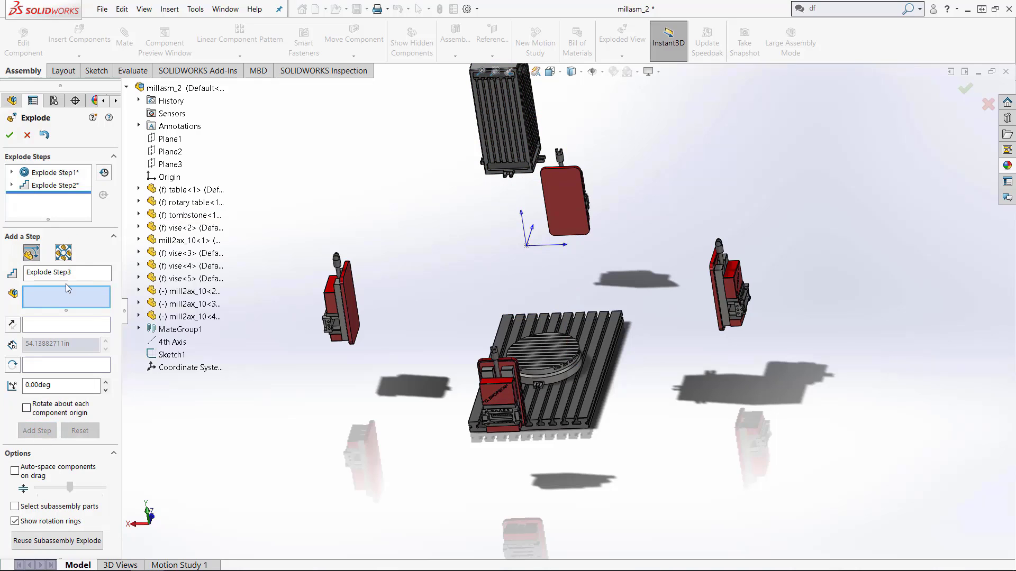
- Add Explode Step3 raising the rotary table 23.69in along Y, then accept the exploded view
{"action": "left_click", "coordinate": [540, 379]}
{"action": "left_click_drag", "start_coordinate": [536, 304], "coordinate": [531, 213]}
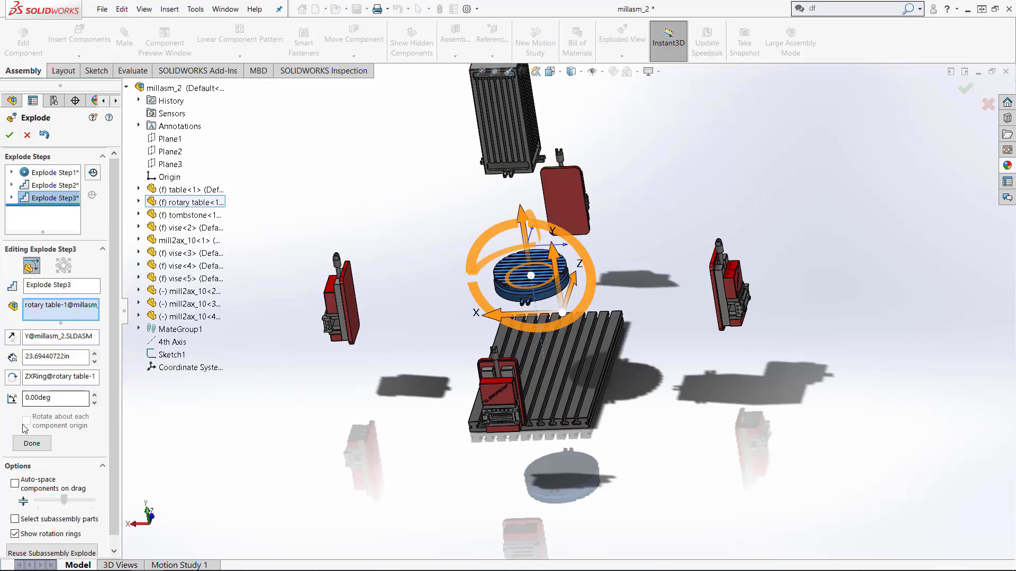
{"action": "left_click", "coordinate": [37, 446]}
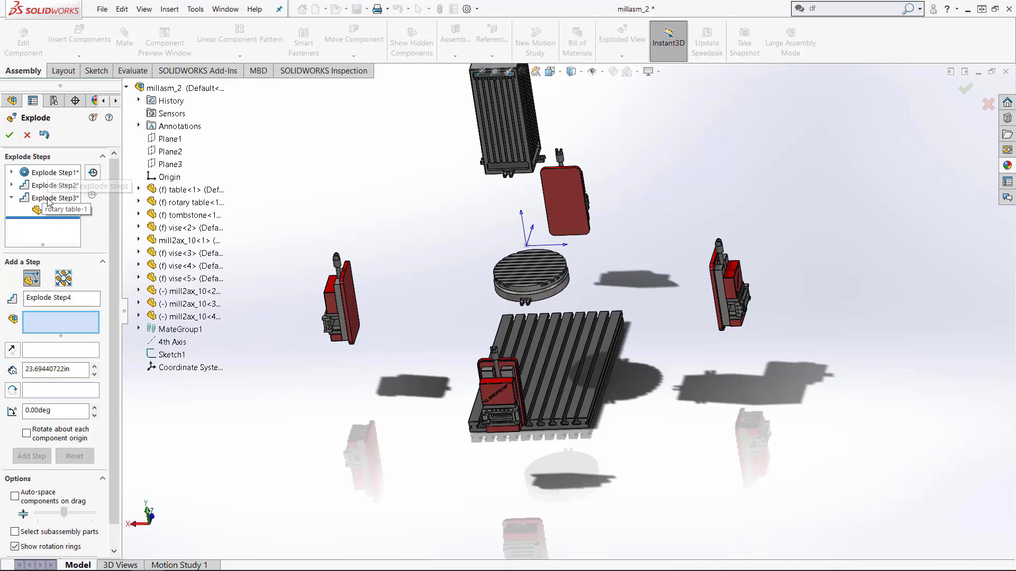
{"action": "left_click", "coordinate": [10, 135]}
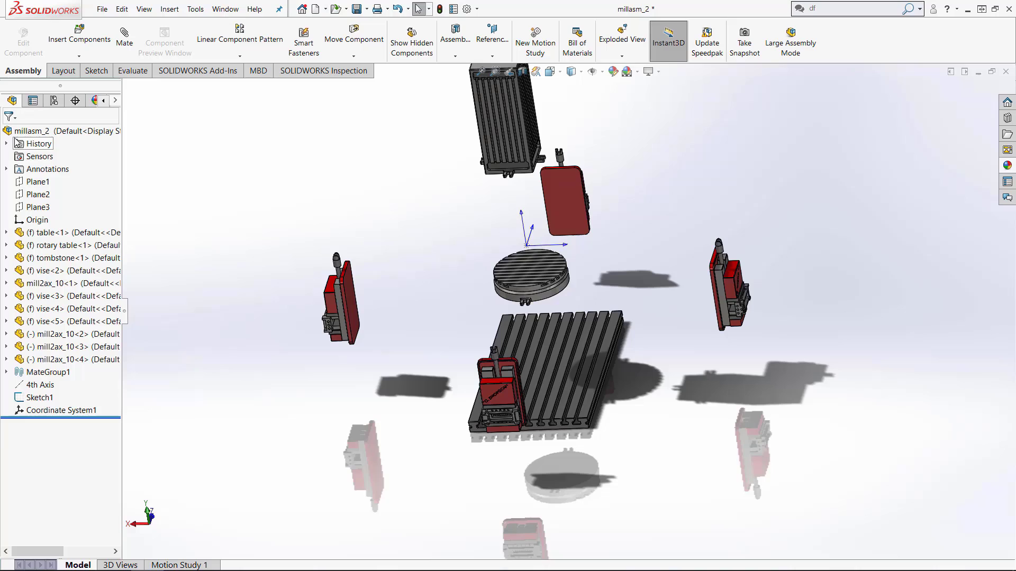
- Expand Default in the ConfigurationManager and toggle Exploded View1, ending with millasm_2 collapsed
{"action": "left_click", "coordinate": [55, 103]}
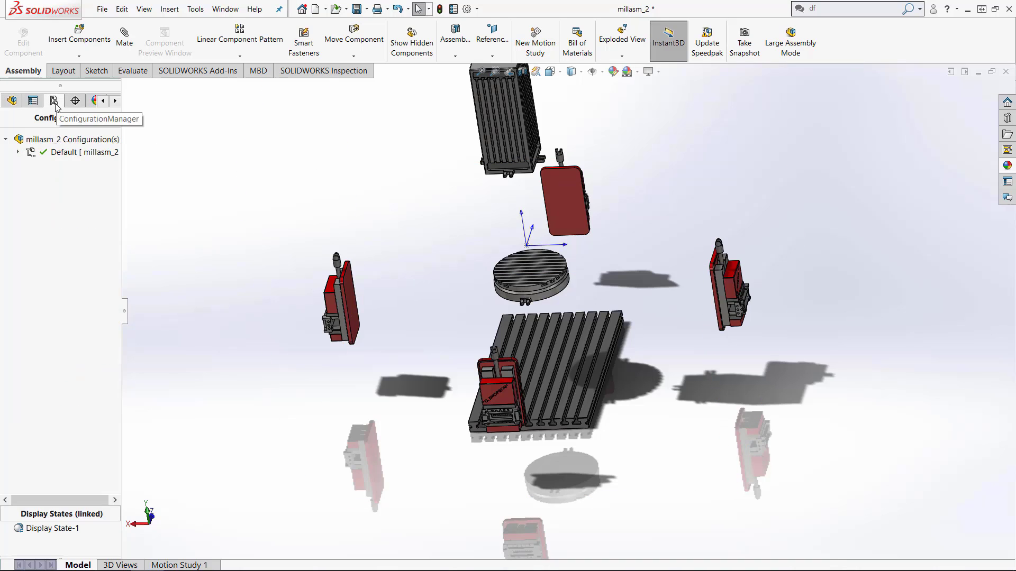
{"action": "left_click", "coordinate": [18, 153]}
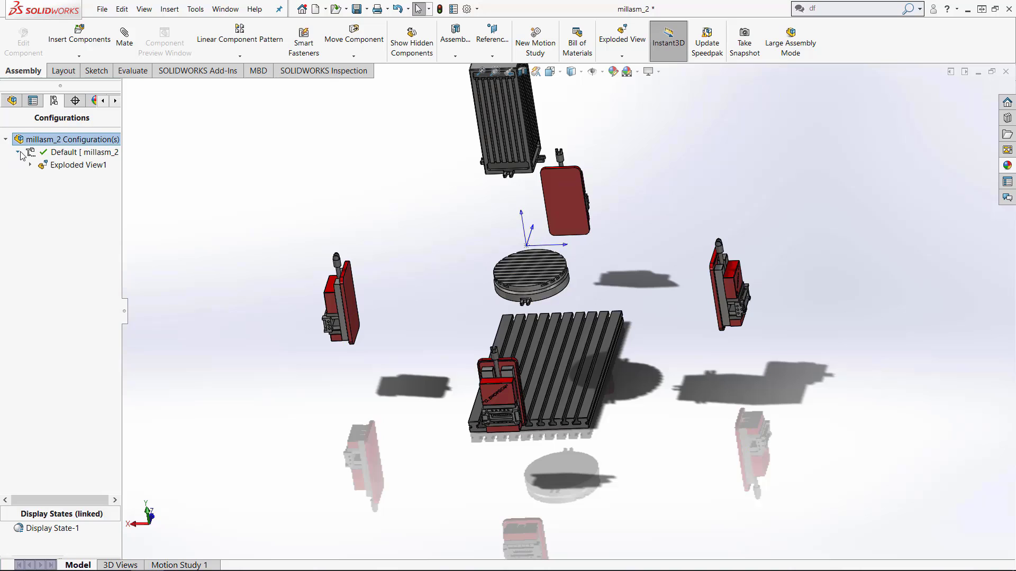
{"action": "double_click", "coordinate": [70, 166]}
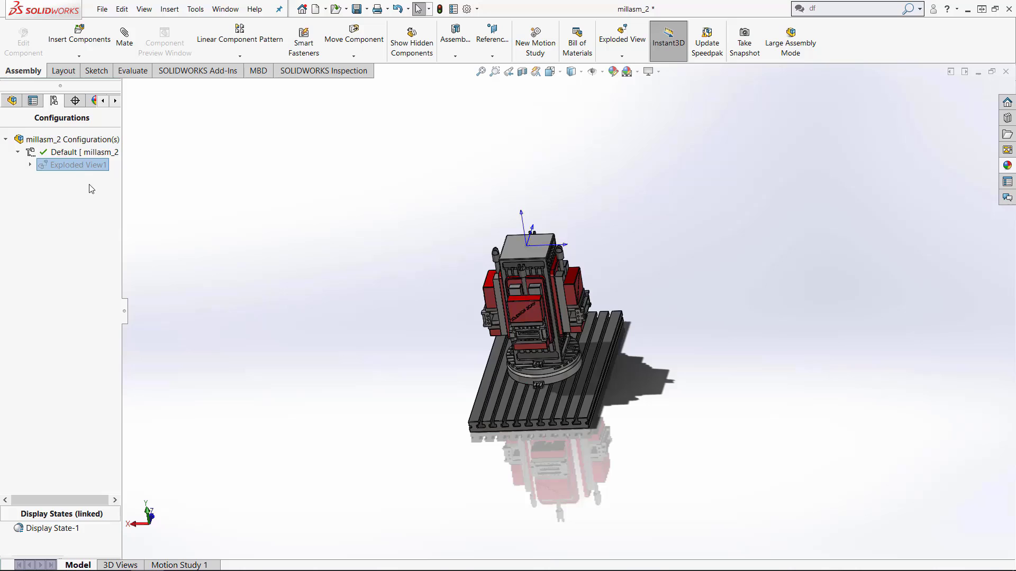
{"action": "double_click", "coordinate": [68, 166]}
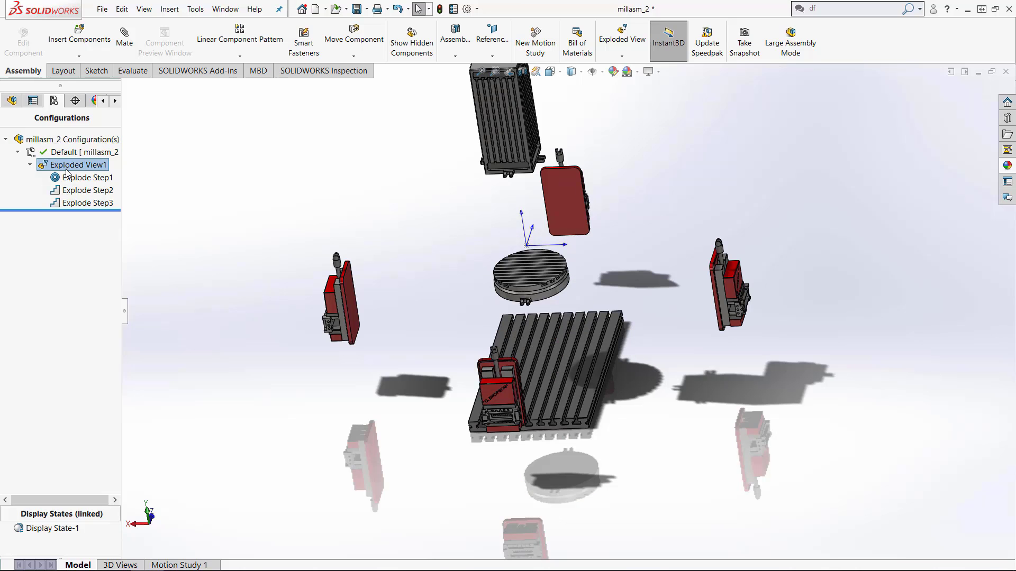
{"action": "middle_click_drag", "start_coordinate": [642, 329], "coordinate": [595, 298]}
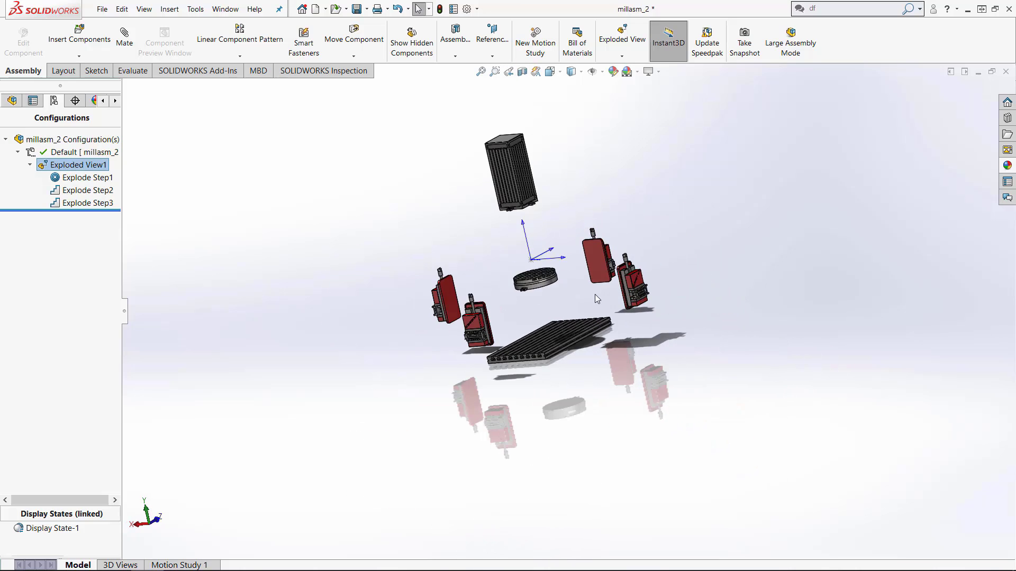
{"action": "double_click", "coordinate": [91, 167]}
{"action": "middle_click_drag", "start_coordinate": [585, 361], "coordinate": [721, 356]}
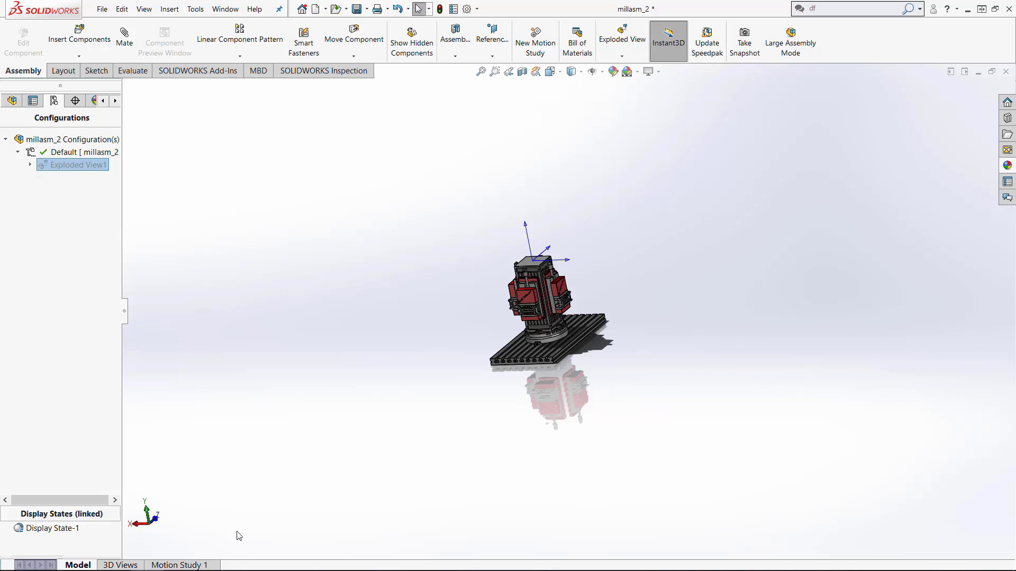
- Switch to the Motion Study 1 tab to show the millasm_2 timeline keyed at 0 sec
{"action": "left_click", "coordinate": [197, 565]}
{"action": "scroll", "coordinate": [564, 236], "scroll_direction": "down", "scroll_amount": 5}
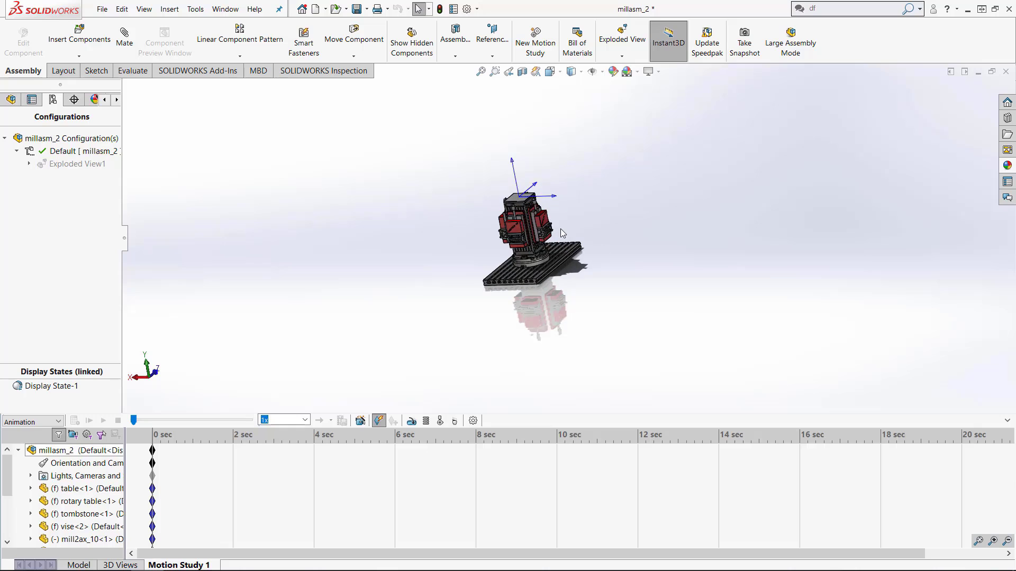
{"action": "scroll", "coordinate": [600, 229], "scroll_direction": "down", "scroll_amount": 2}
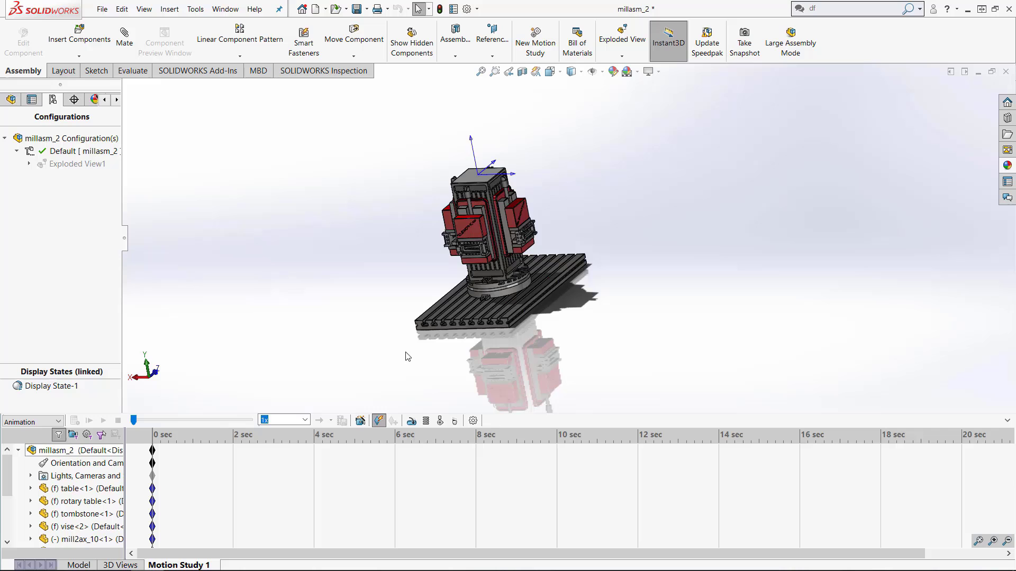
- Choose Explode in the Animation Wizard with duration 5 seconds and start time 2 seconds
{"action": "left_click", "coordinate": [360, 422]}
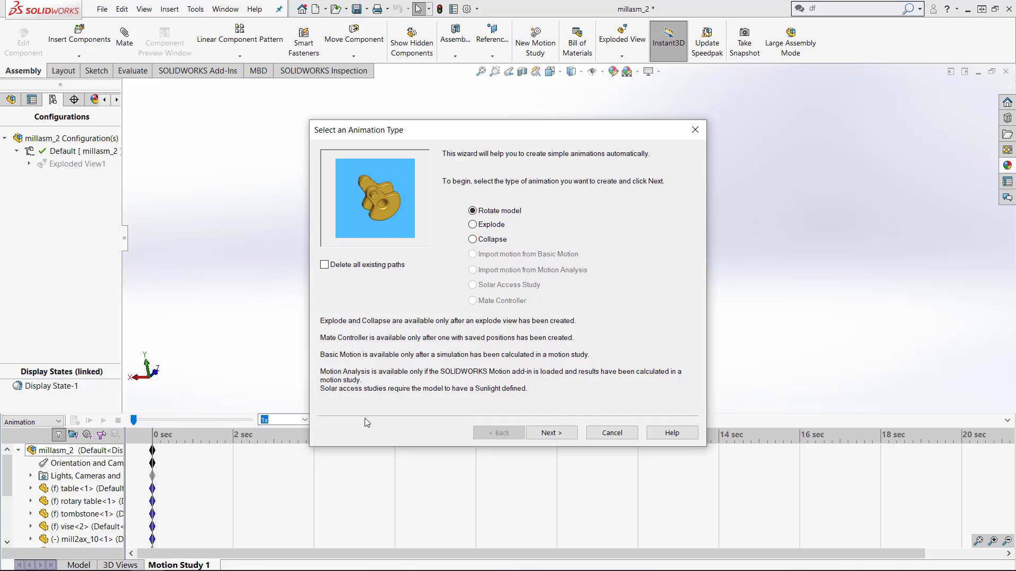
{"action": "left_click", "coordinate": [473, 225]}
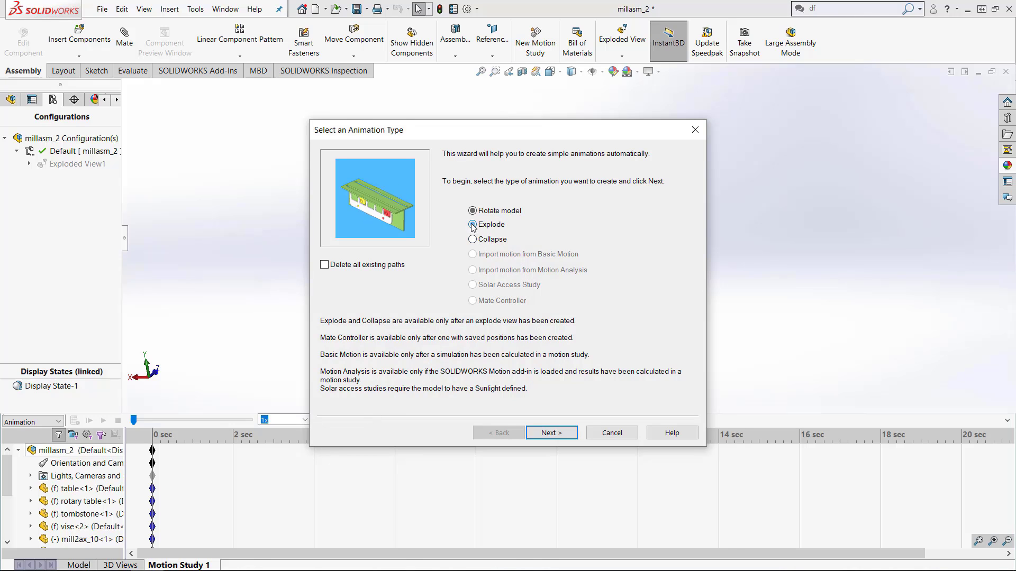
{"action": "left_click", "coordinate": [551, 433]}
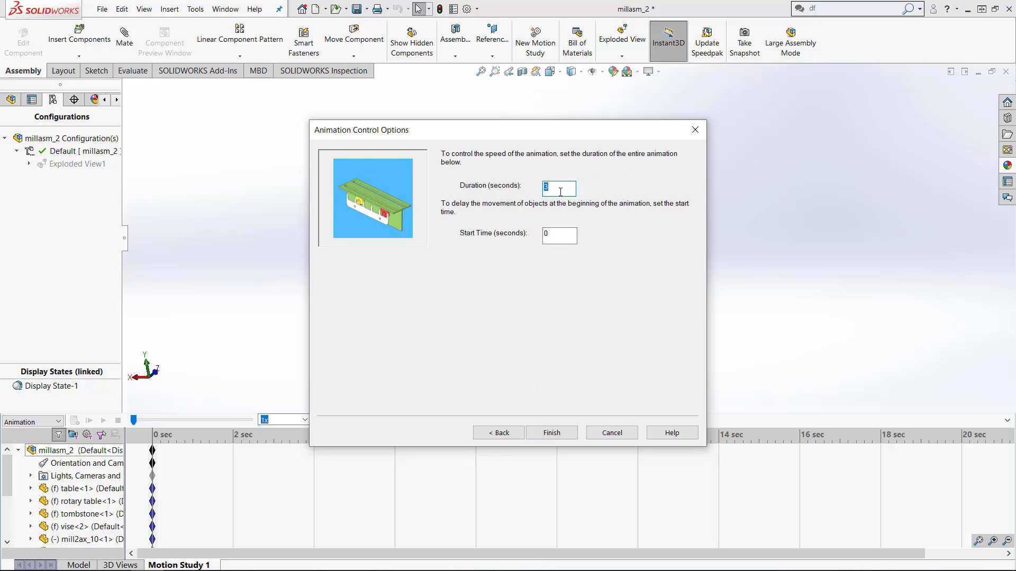
{"action": "type", "text": "5"}
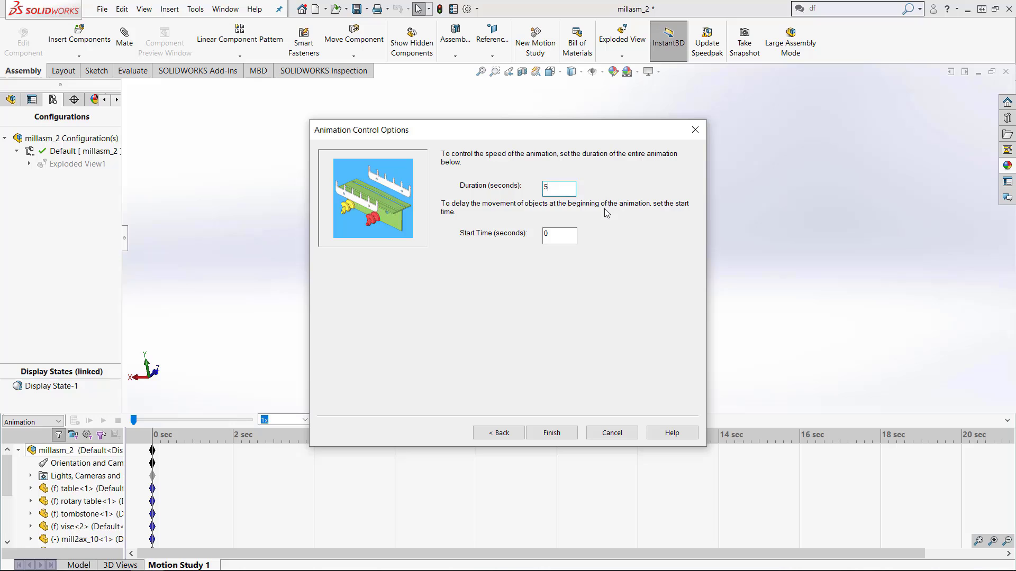
{"action": "key", "text": "Tab"}
{"action": "type", "text": "2"}
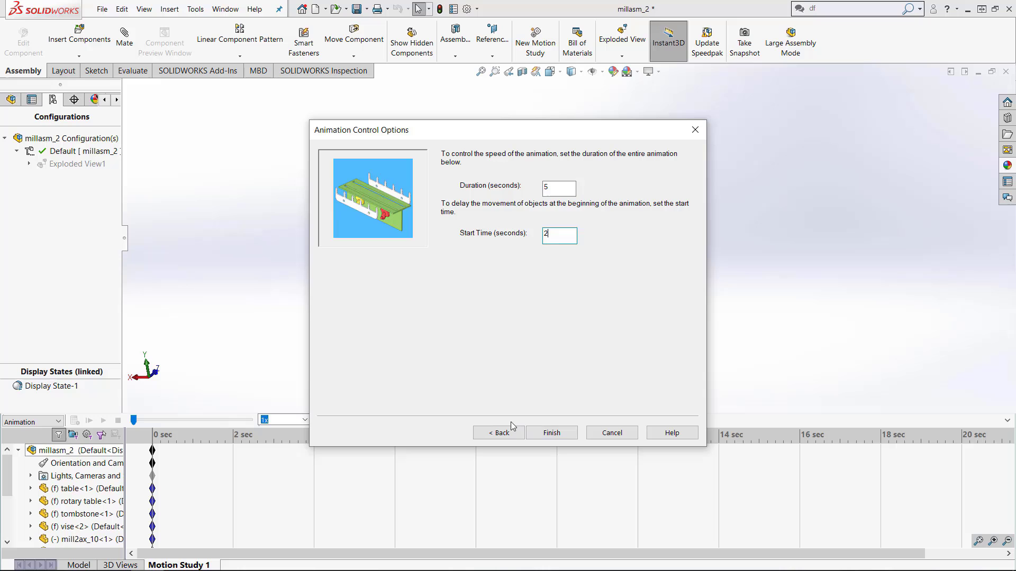
- Finish the wizard to create explode keyframes from 2 to 7 sec
{"action": "left_click", "coordinate": [551, 434]}
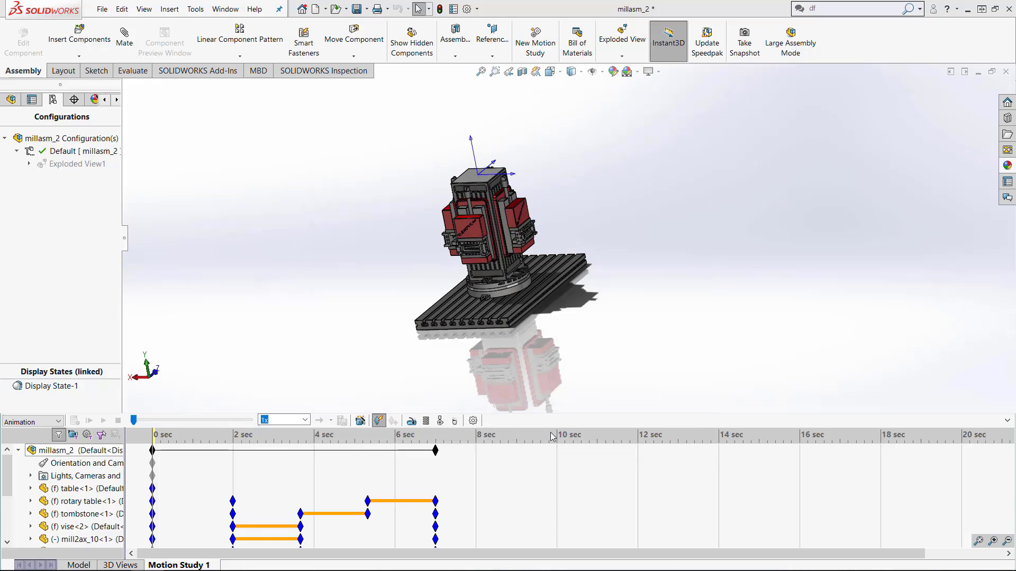
{"action": "scroll", "coordinate": [334, 491], "scroll_direction": "down", "scroll_amount": 3}
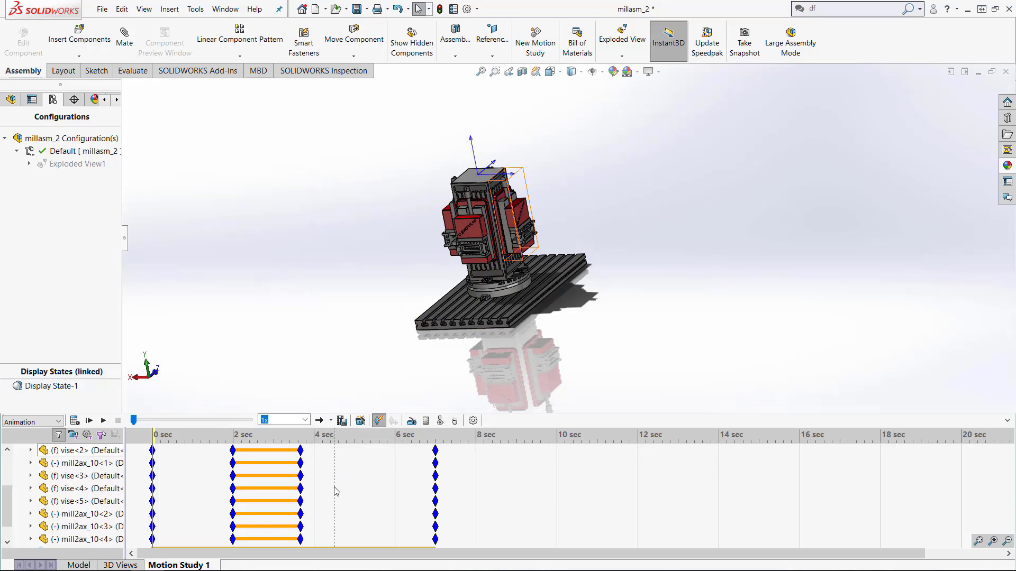
{"action": "scroll", "coordinate": [333, 491], "scroll_direction": "up", "scroll_amount": 5}
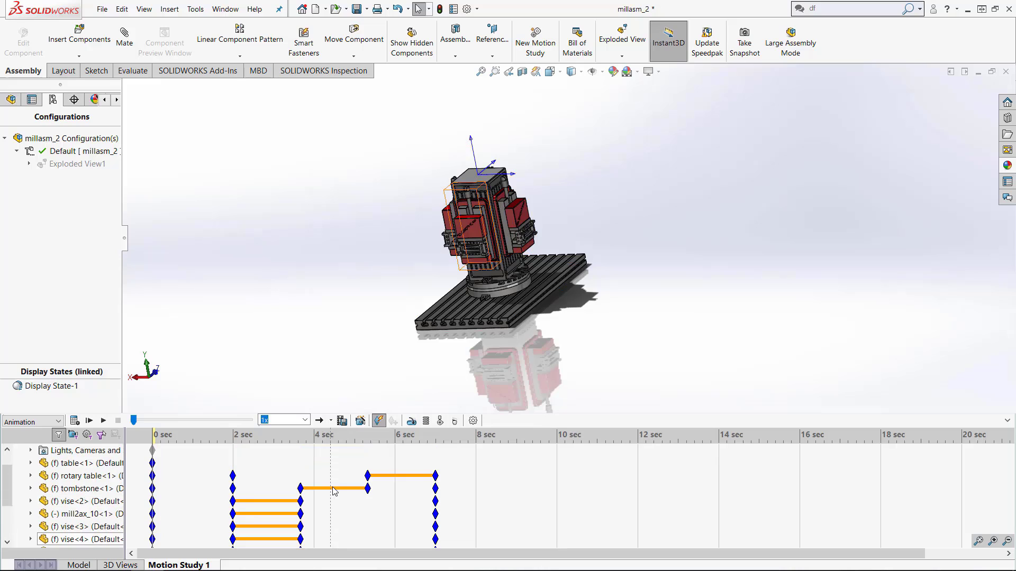
{"action": "scroll", "coordinate": [332, 493], "scroll_direction": "down", "scroll_amount": 3}
{"action": "scroll", "coordinate": [332, 493], "scroll_direction": "up", "scroll_amount": 2}
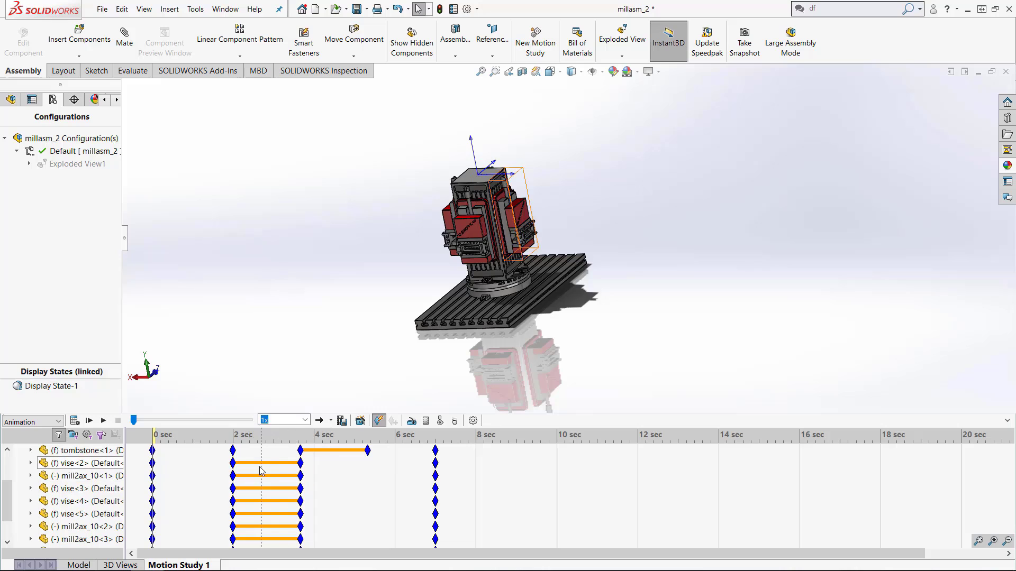
{"action": "scroll", "coordinate": [265, 499], "scroll_direction": "down", "scroll_amount": 3}
{"action": "scroll", "coordinate": [273, 493], "scroll_direction": "up", "scroll_amount": 5}
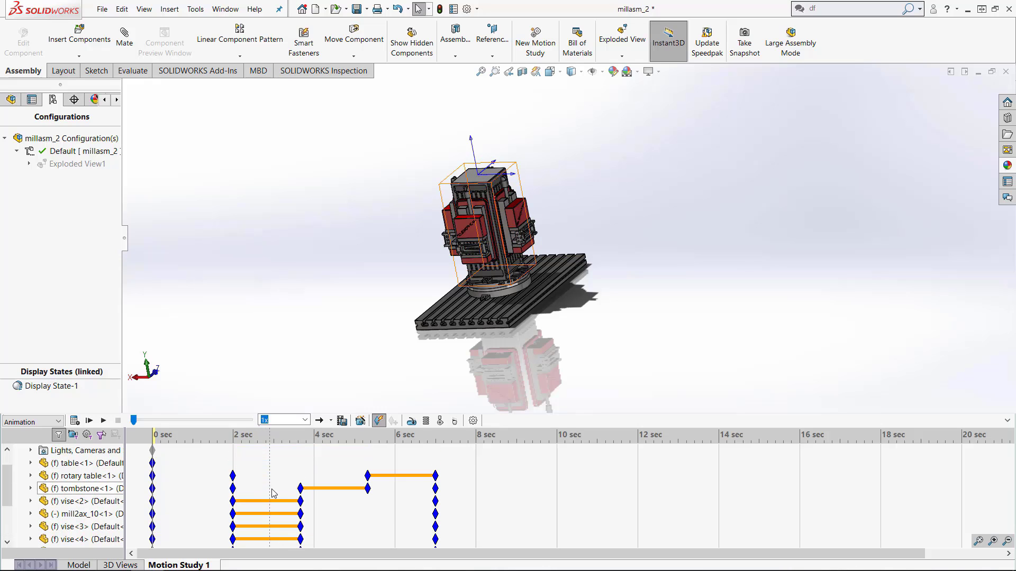
- Select the rotary table, set the time bar near 2 sec, and play the explode animation
{"action": "left_click", "coordinate": [370, 476]}
{"action": "left_click", "coordinate": [247, 438]}
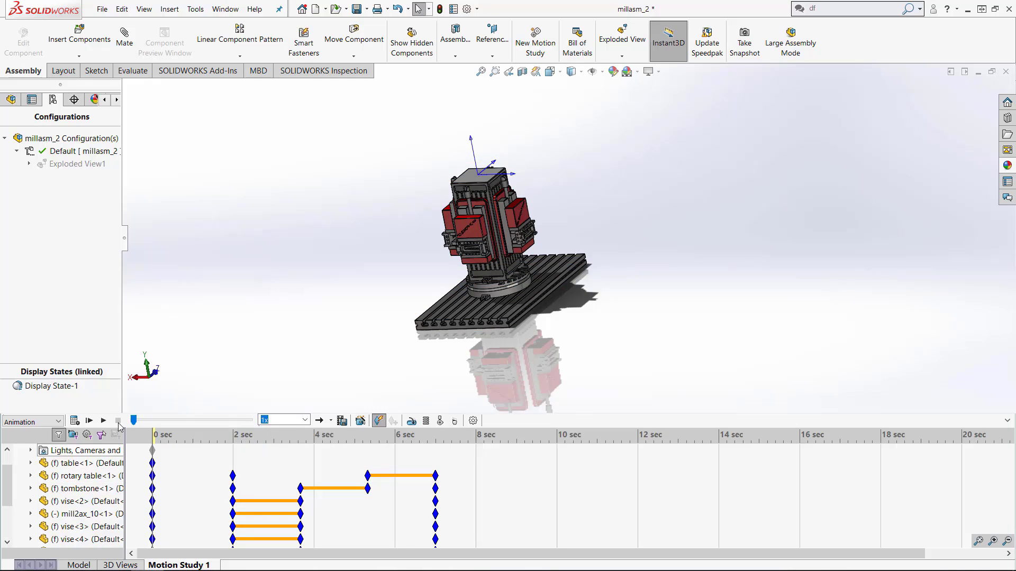
{"action": "left_click", "coordinate": [104, 420]}
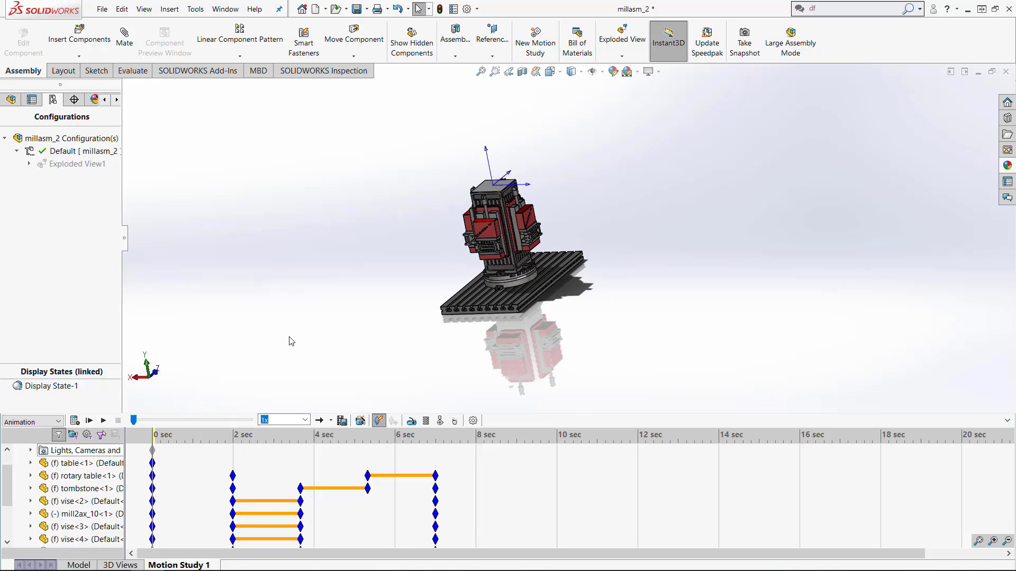
{"action": "left_click", "coordinate": [104, 421]}
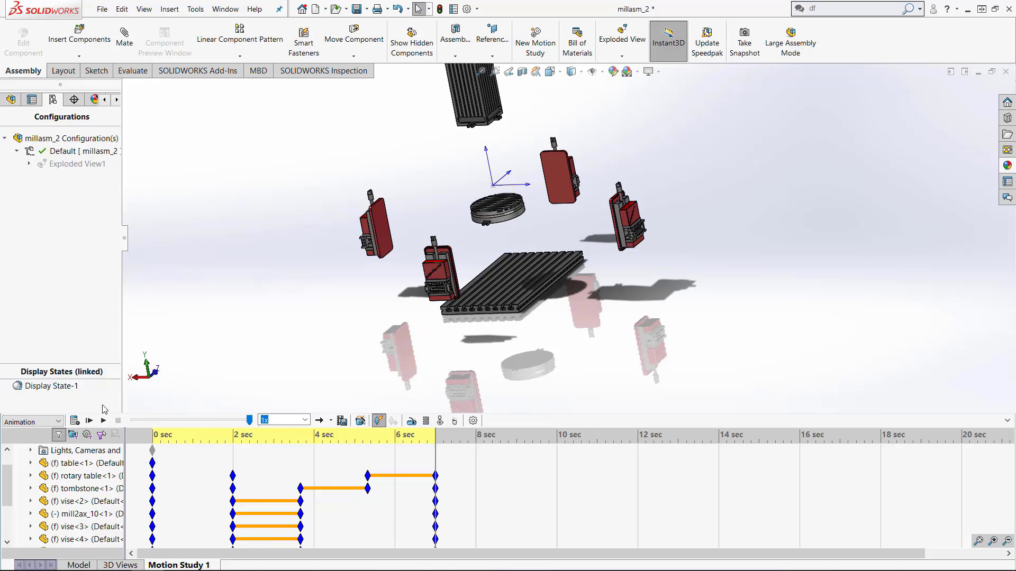
- Drag mill2ax_10<2>'s end key to about 3.2 s and vise<4>'s to about 2.8 s
{"action": "scroll", "coordinate": [439, 328], "scroll_direction": "up", "scroll_amount": 2}
{"action": "scroll", "coordinate": [397, 382], "scroll_direction": "up", "scroll_amount": 2}
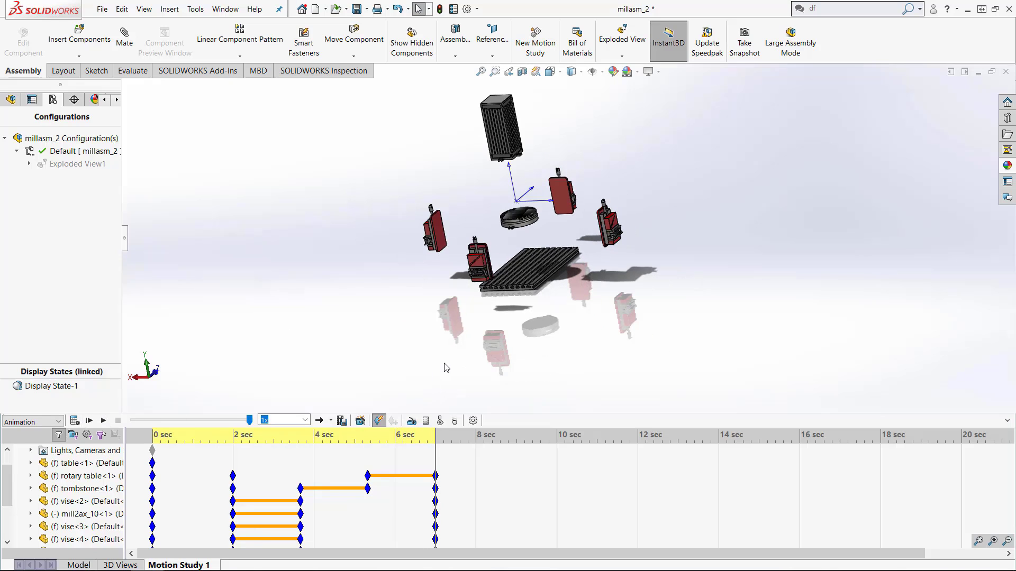
{"action": "scroll", "coordinate": [328, 510], "scroll_direction": "down", "scroll_amount": 1}
{"action": "scroll", "coordinate": [328, 511], "scroll_direction": "down", "scroll_amount": 1}
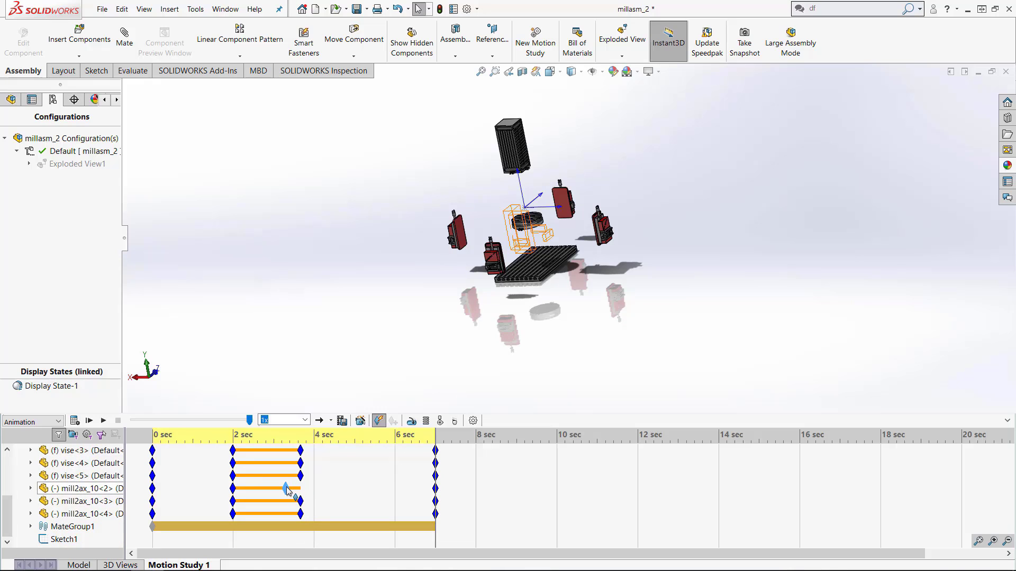
{"action": "left_click_drag", "start_coordinate": [283, 492], "coordinate": [281, 489]}
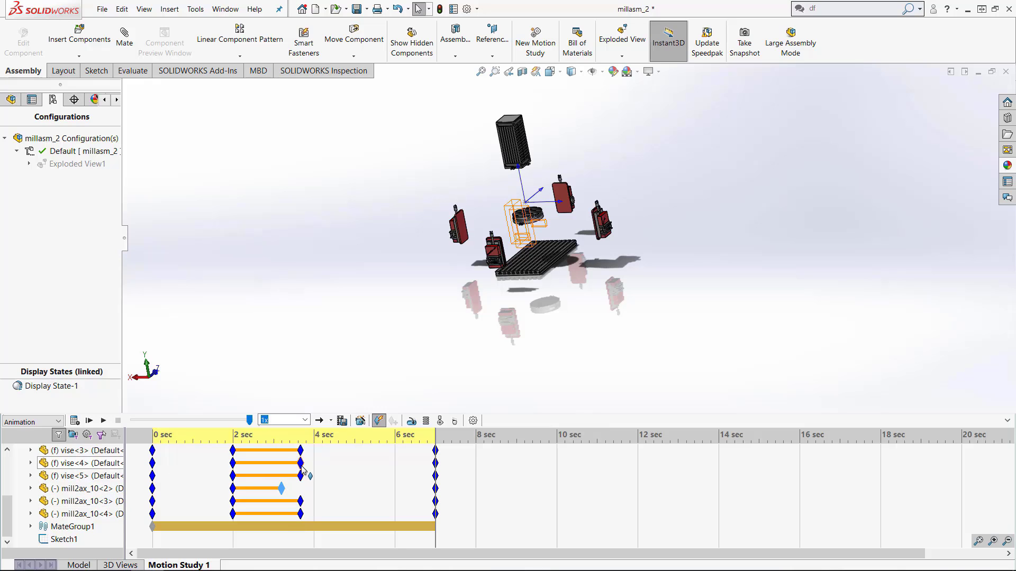
{"action": "left_click_drag", "start_coordinate": [301, 464], "coordinate": [244, 464]}
- Replay the animation and check part positions at the 7 s key and around 4 seconds
{"action": "scroll", "coordinate": [312, 473], "scroll_direction": "up", "scroll_amount": 1}
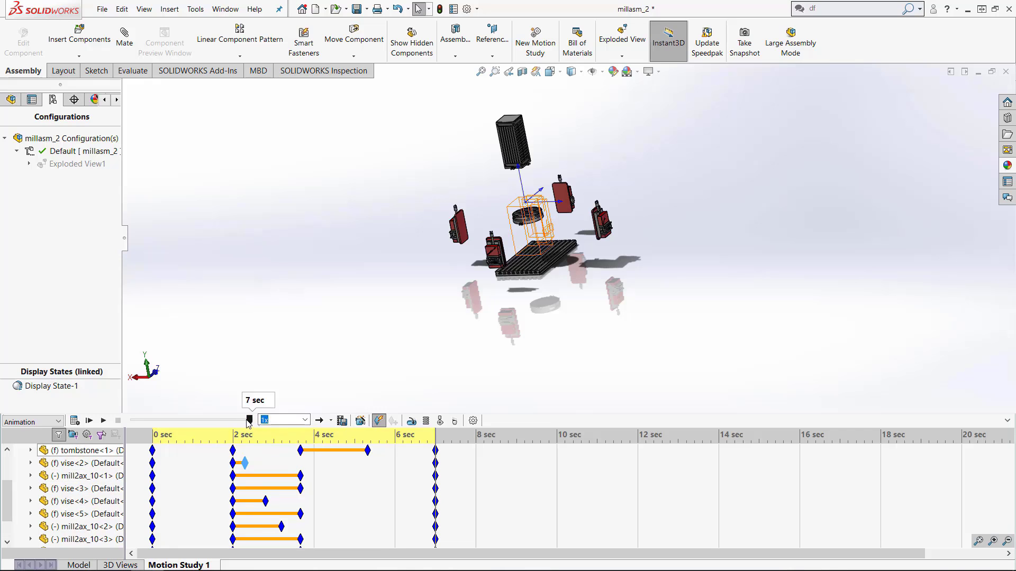
{"action": "left_click", "coordinate": [104, 421]}
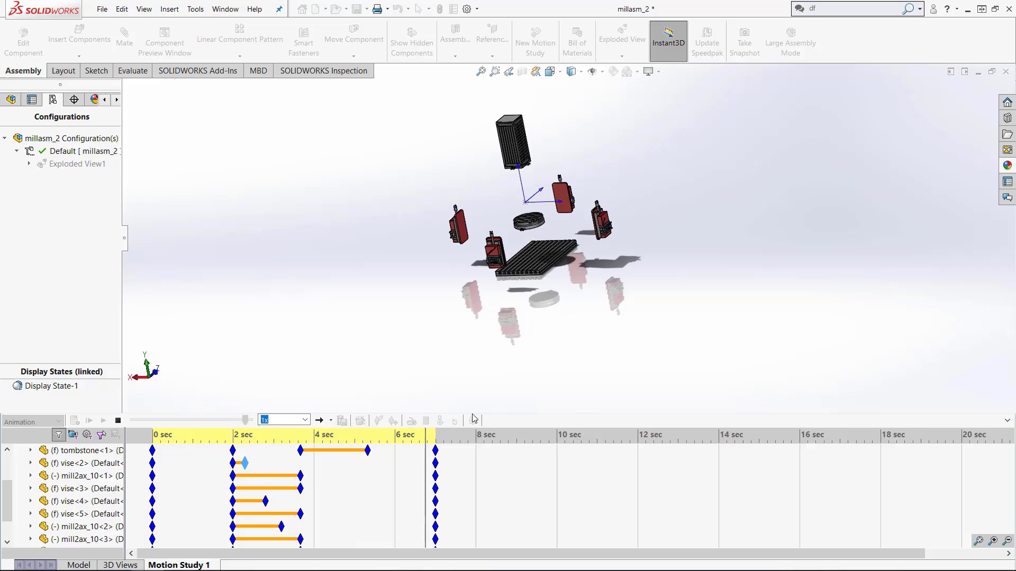
{"action": "left_click", "coordinate": [436, 463]}
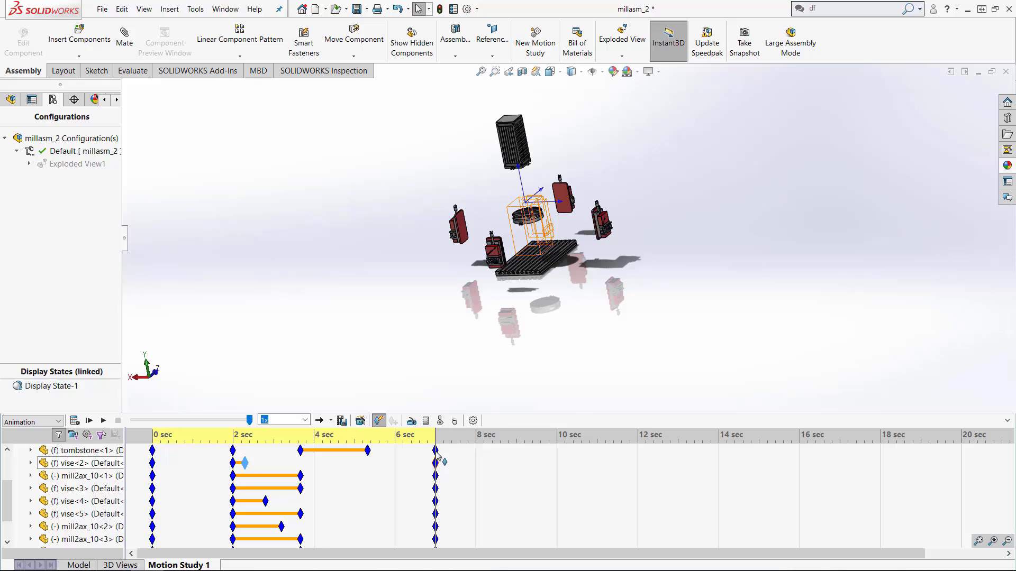
{"action": "left_click", "coordinate": [435, 441]}
{"action": "left_click", "coordinate": [309, 505]}
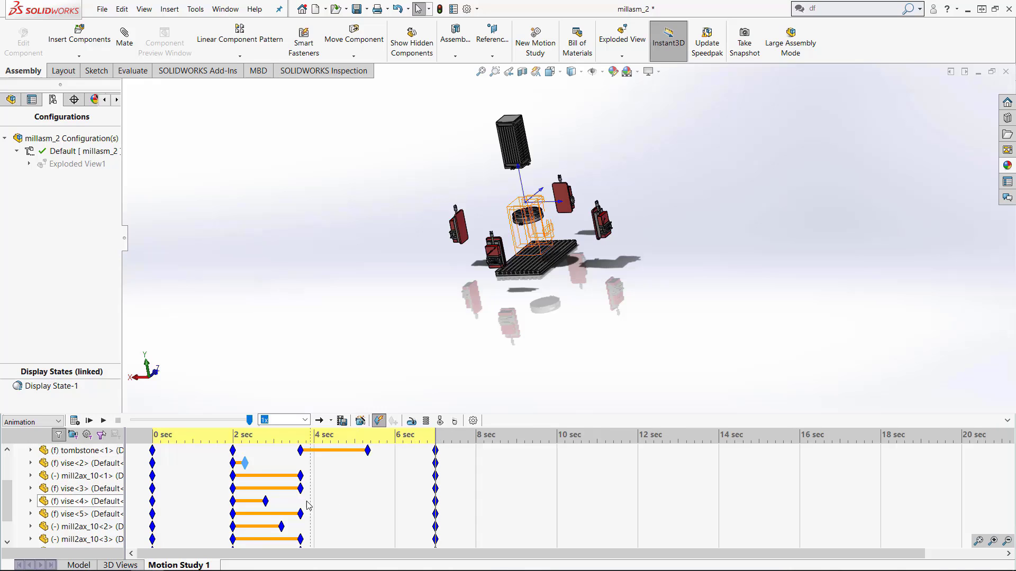
{"action": "left_click", "coordinate": [311, 487]}
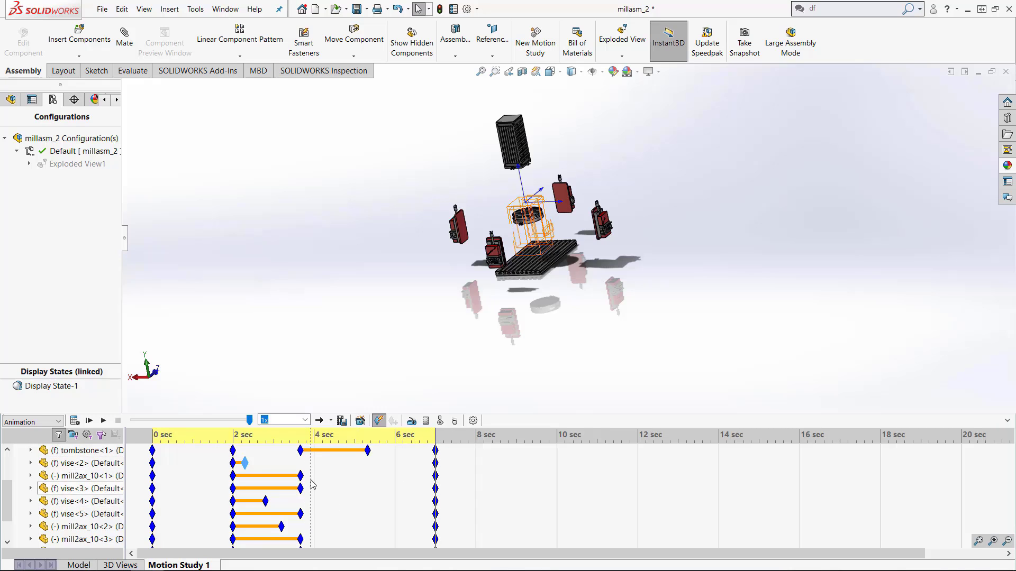
- Generate Collapse keyframes with the Animation Wizard: start time 8 s, duration 5 s, ending at 13 sec
{"action": "left_click", "coordinate": [361, 421]}
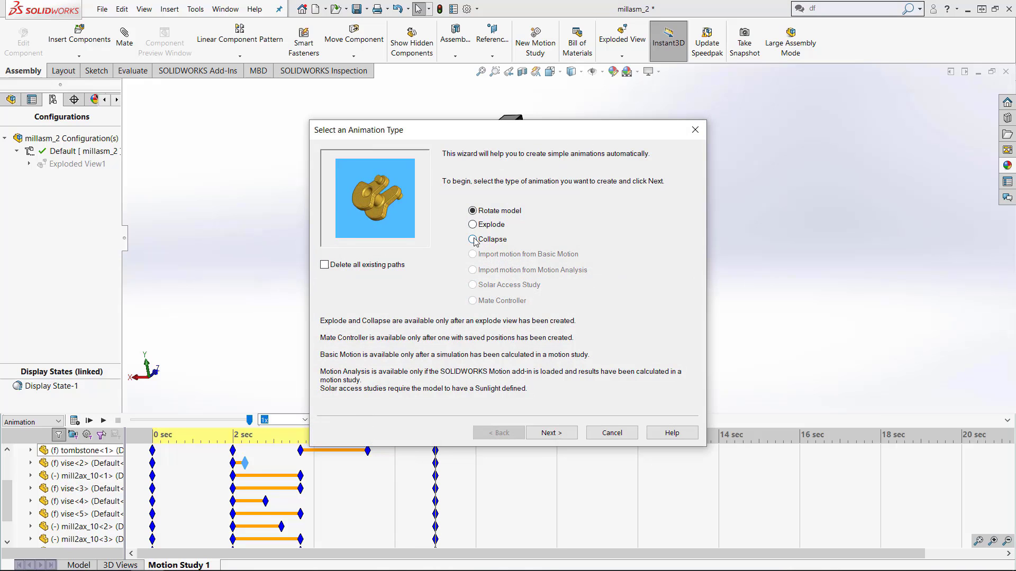
{"action": "left_click", "coordinate": [473, 240]}
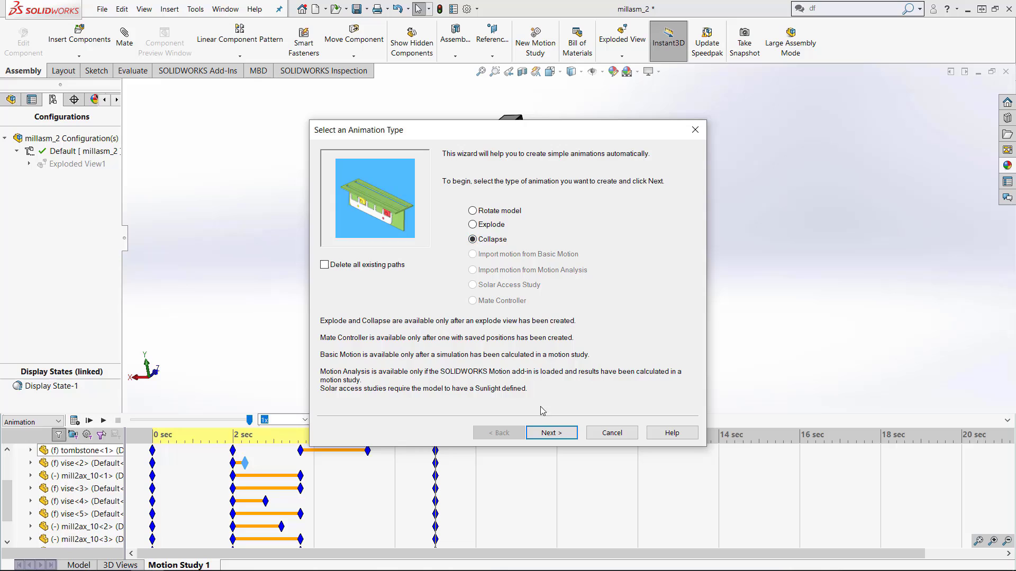
{"action": "left_click", "coordinate": [549, 433]}
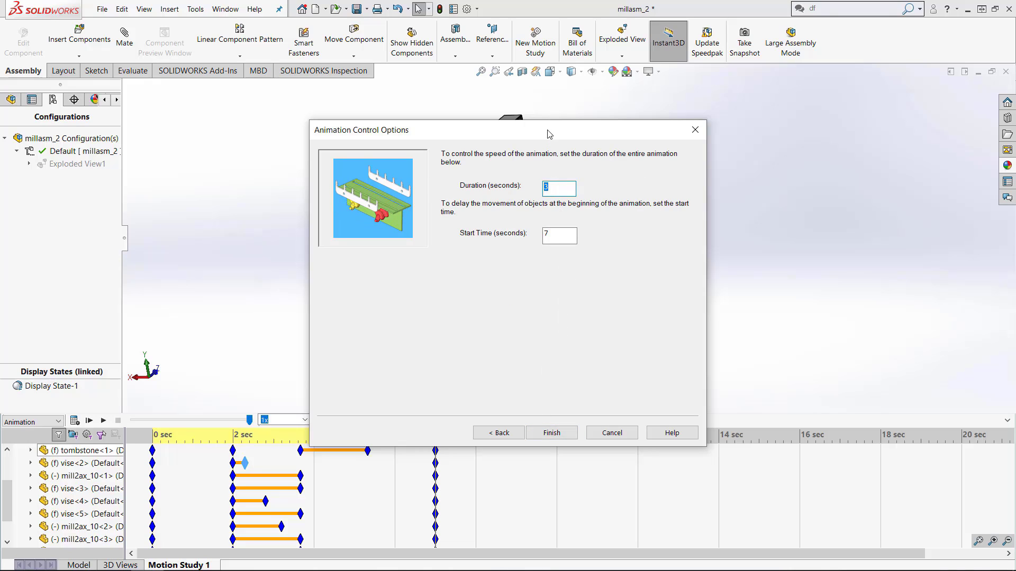
{"action": "left_click", "coordinate": [568, 234]}
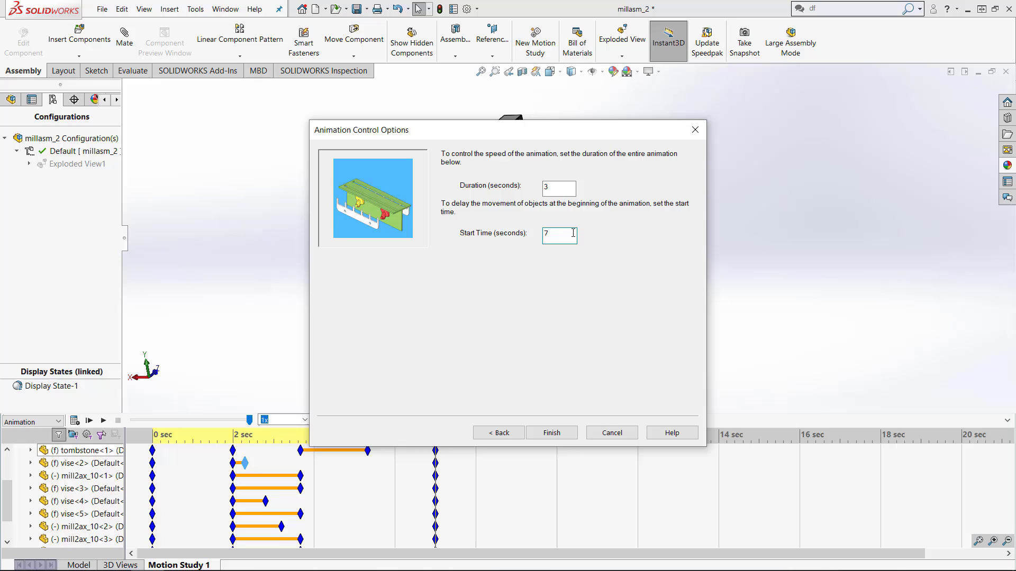
{"action": "key", "text": "BackSpace"}
{"action": "type", "text": "8"}
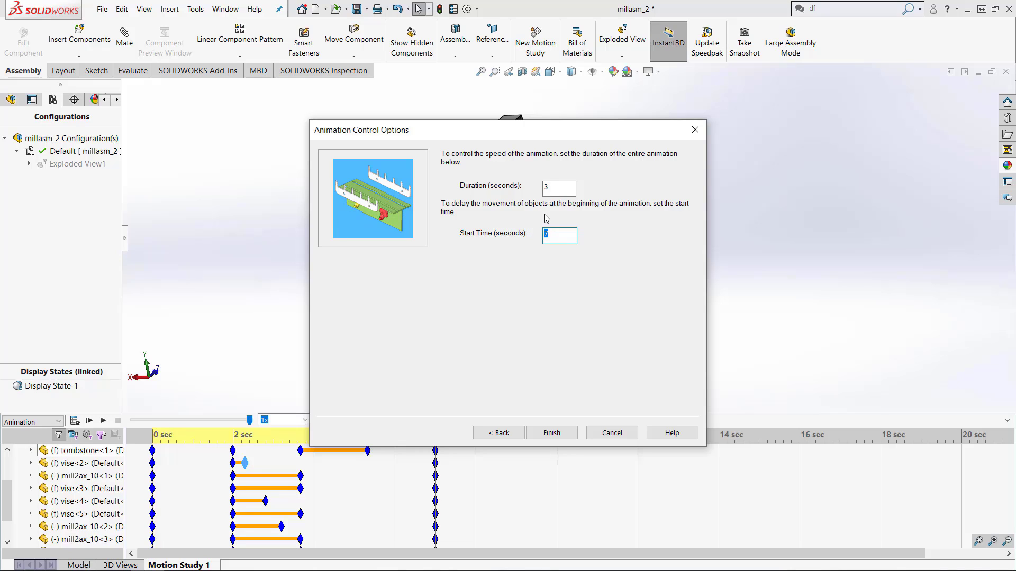
{"action": "double_click", "coordinate": [571, 187]}
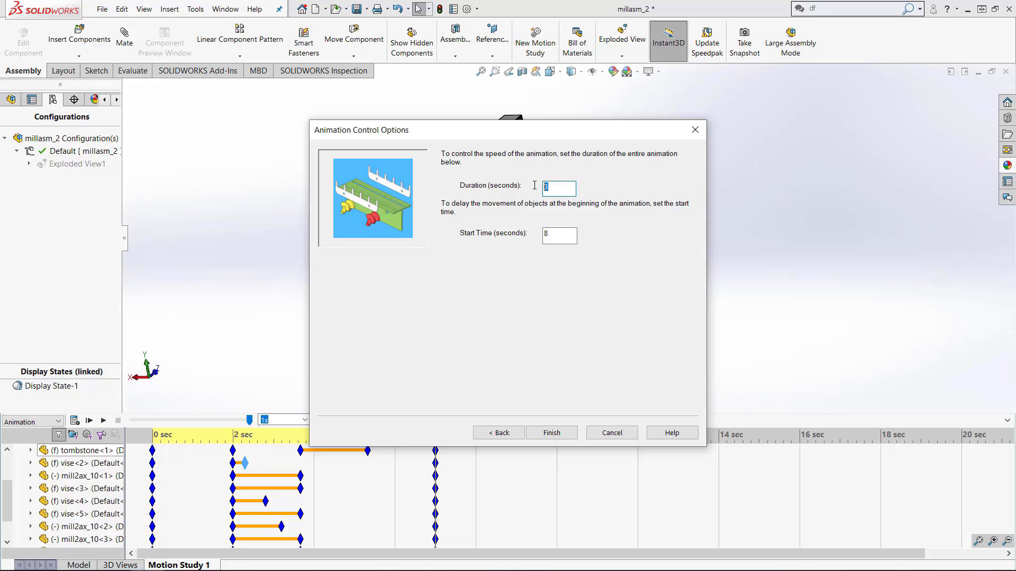
{"action": "type", "text": "5"}
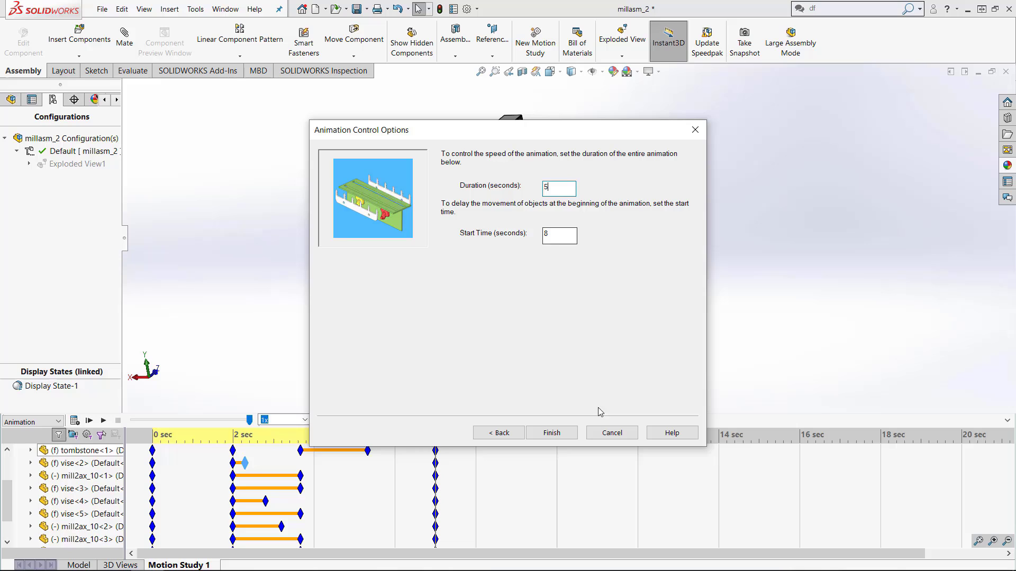
{"action": "left_click", "coordinate": [542, 431]}
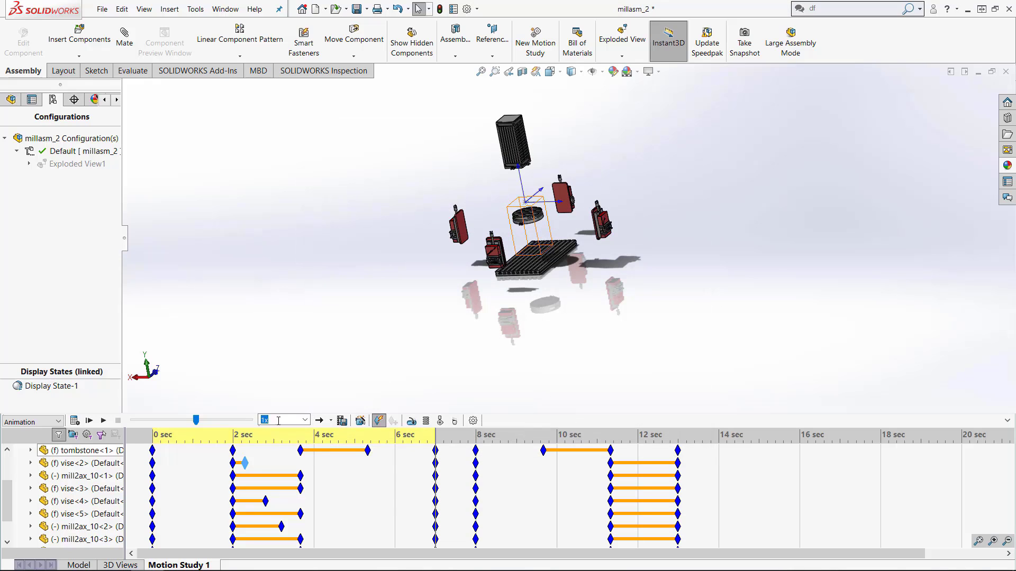
- Play Motion Study 1 from the start through the explode and collapse to 13 seconds
{"action": "left_click", "coordinate": [133, 420]}
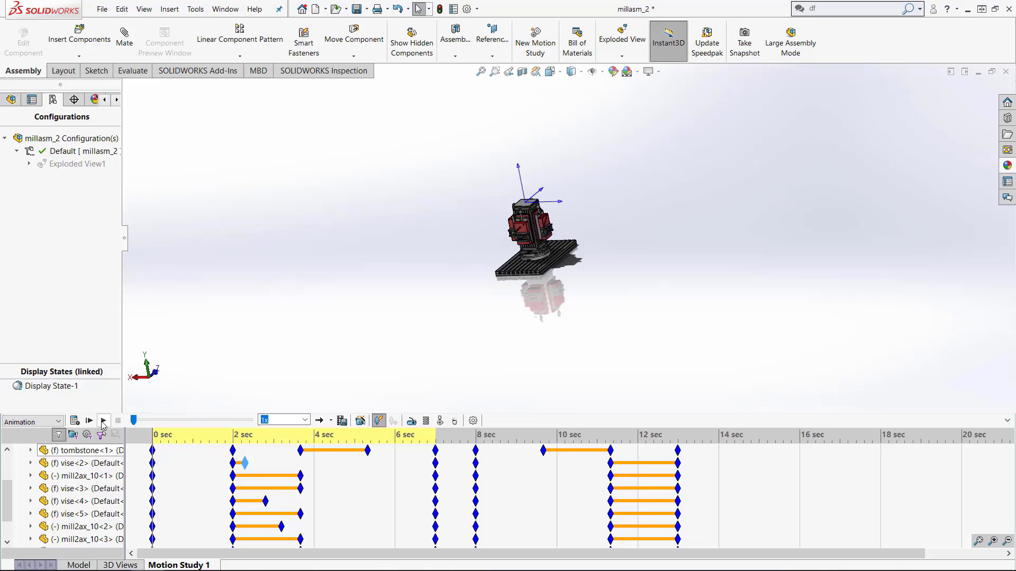
{"action": "left_click", "coordinate": [104, 421]}
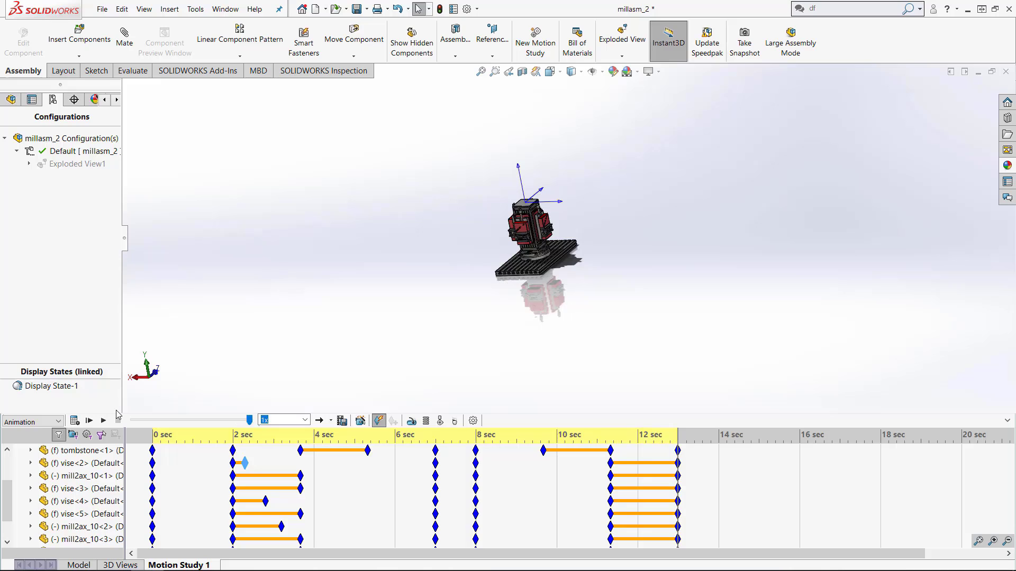
{"action": "scroll", "coordinate": [92, 488], "scroll_direction": "up", "scroll_amount": 2}
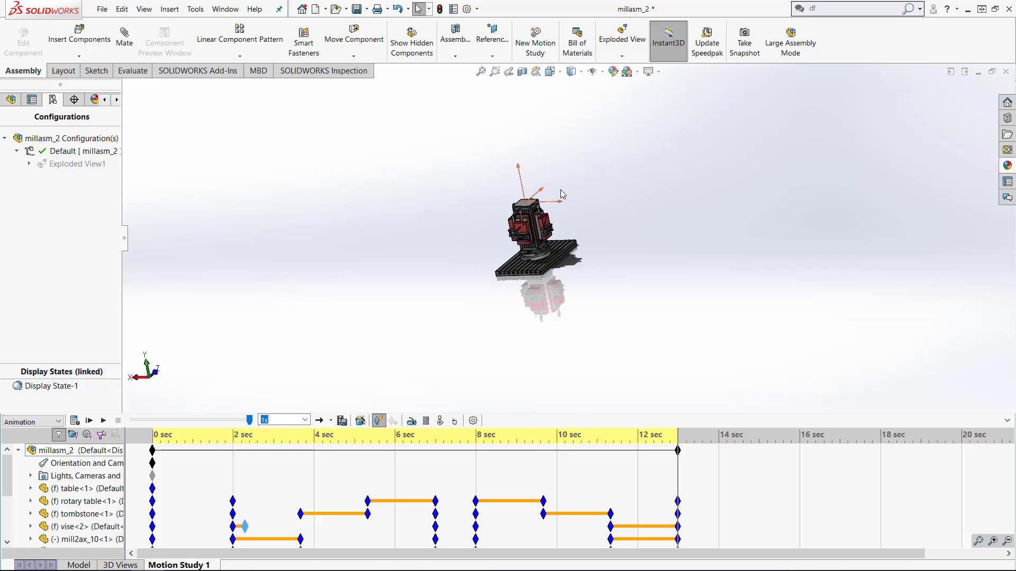
{"action": "scroll", "coordinate": [558, 189], "scroll_direction": "down", "scroll_amount": 5}
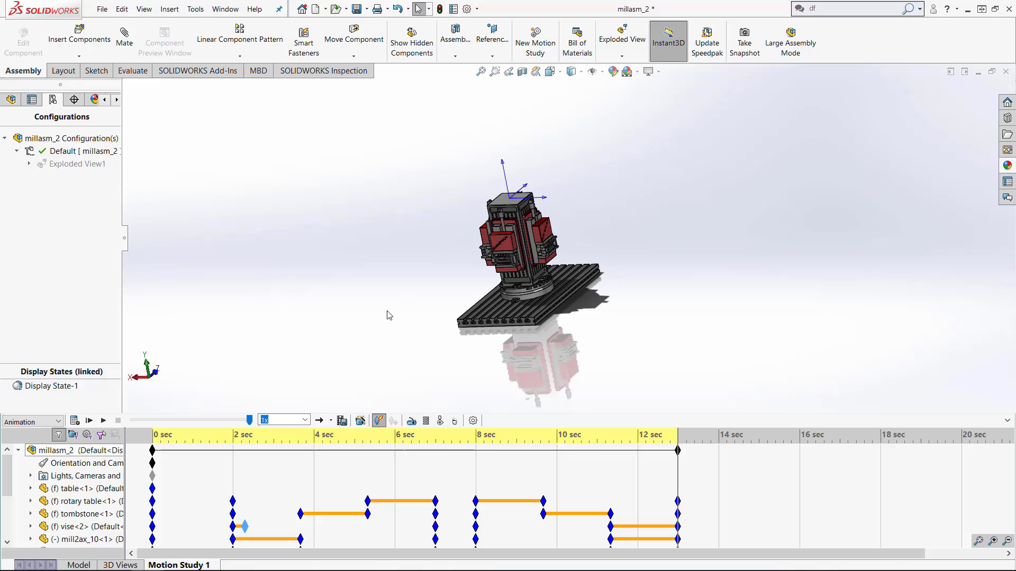
- Open the Save Animation to File dialog for the millasm_2 Microsoft AVI export
{"action": "left_click", "coordinate": [342, 420]}
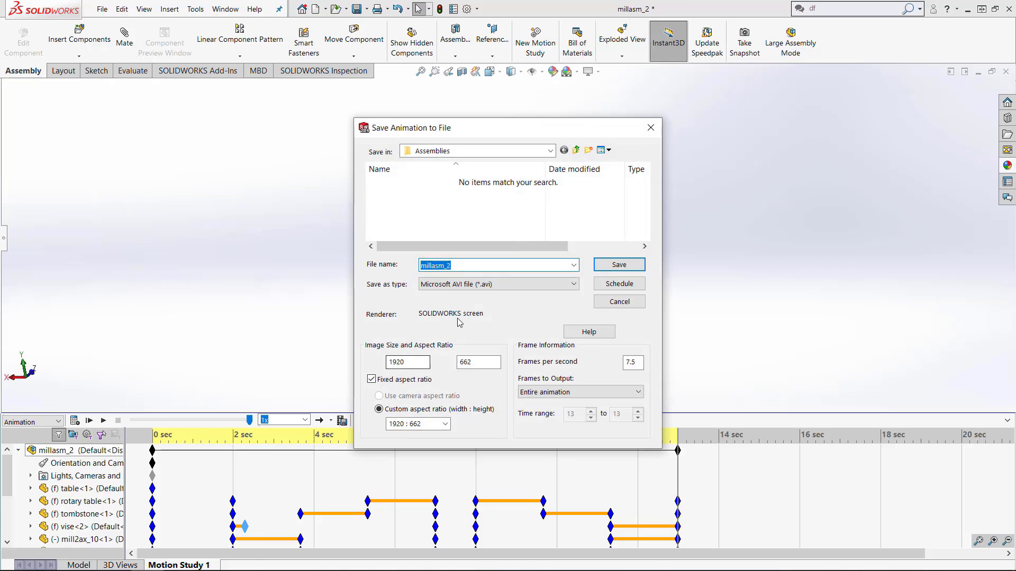